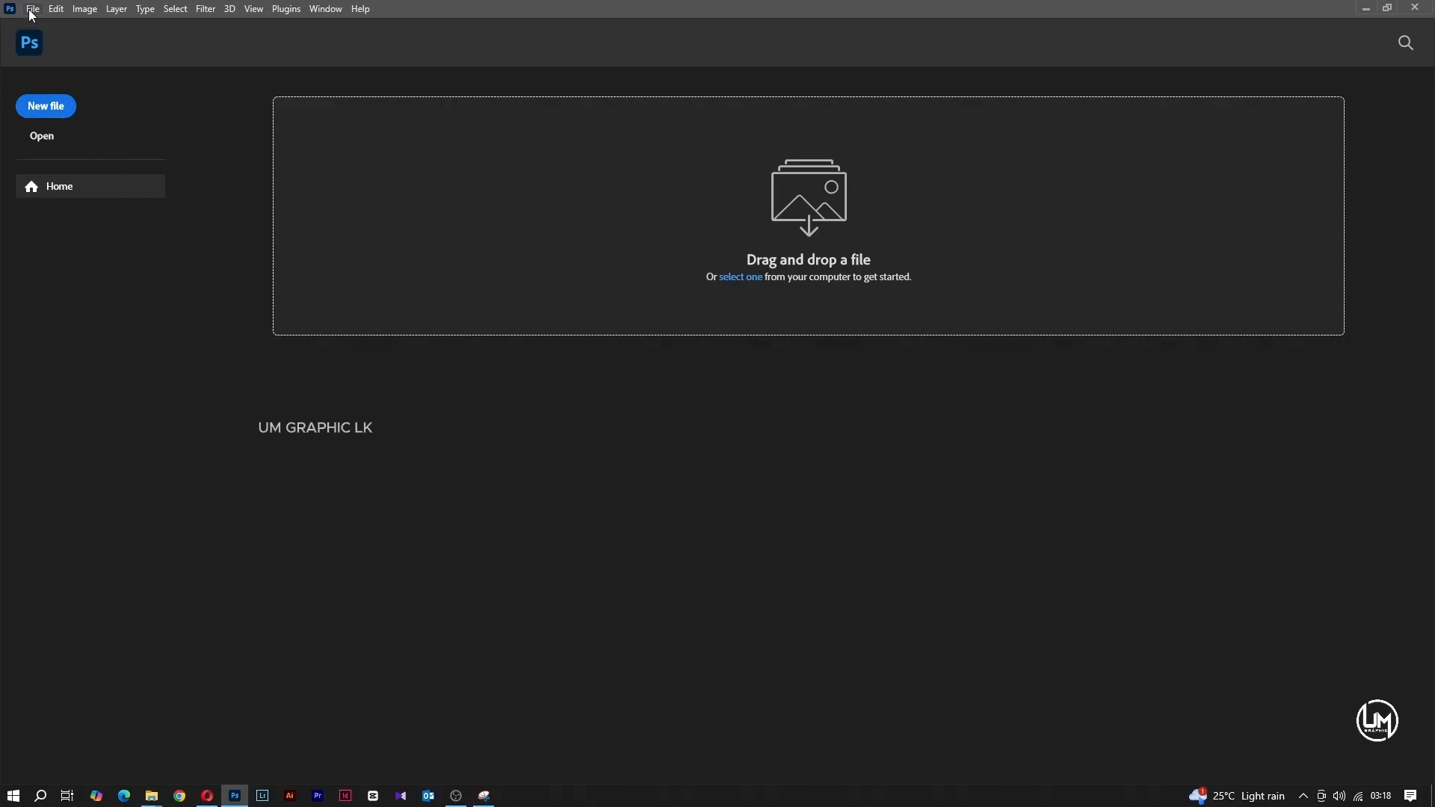
# Create a new 3000 x 3000 pixel document at 300 ppi in RGB Color with a white background
pyautogui.click(46, 106)
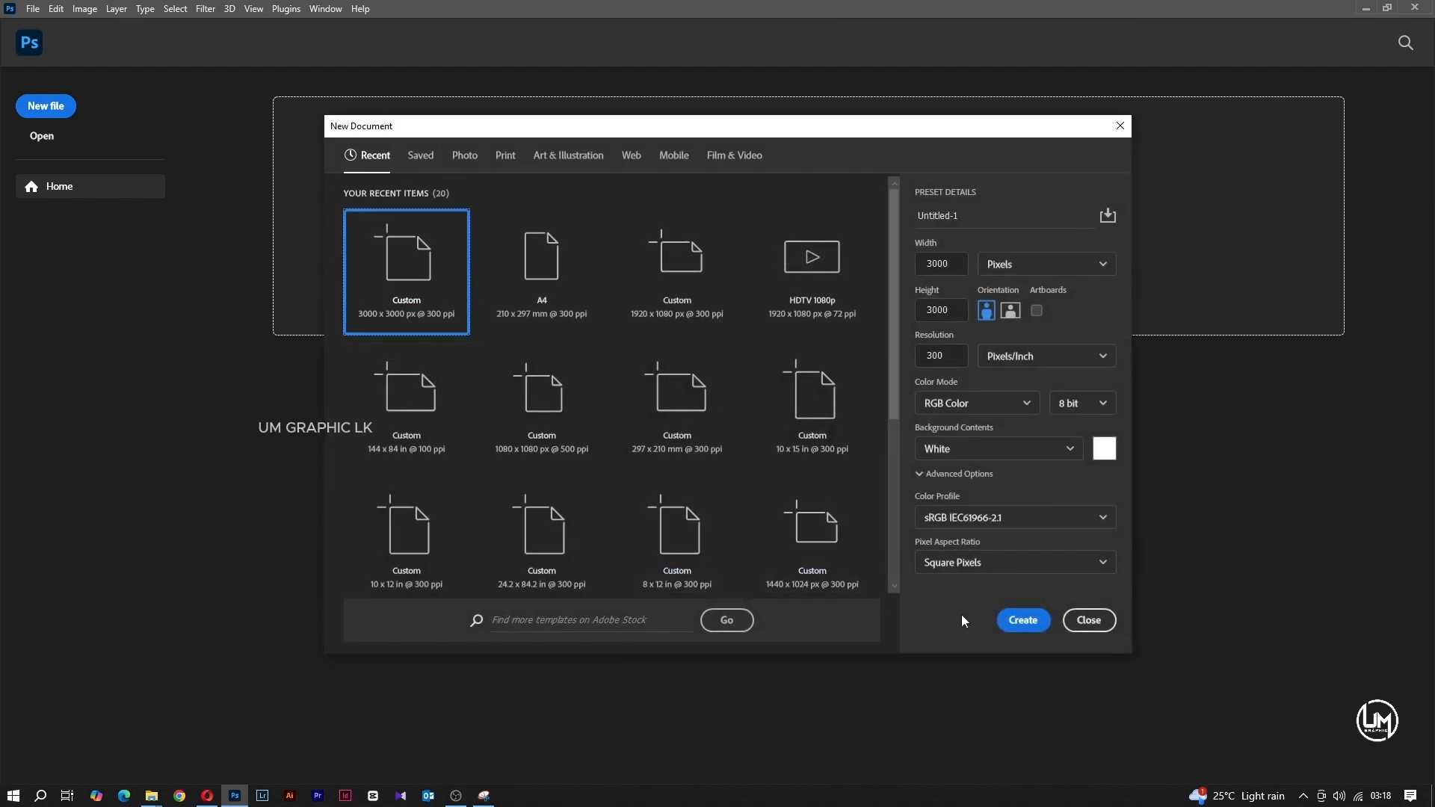
pyautogui.click(1023, 620)
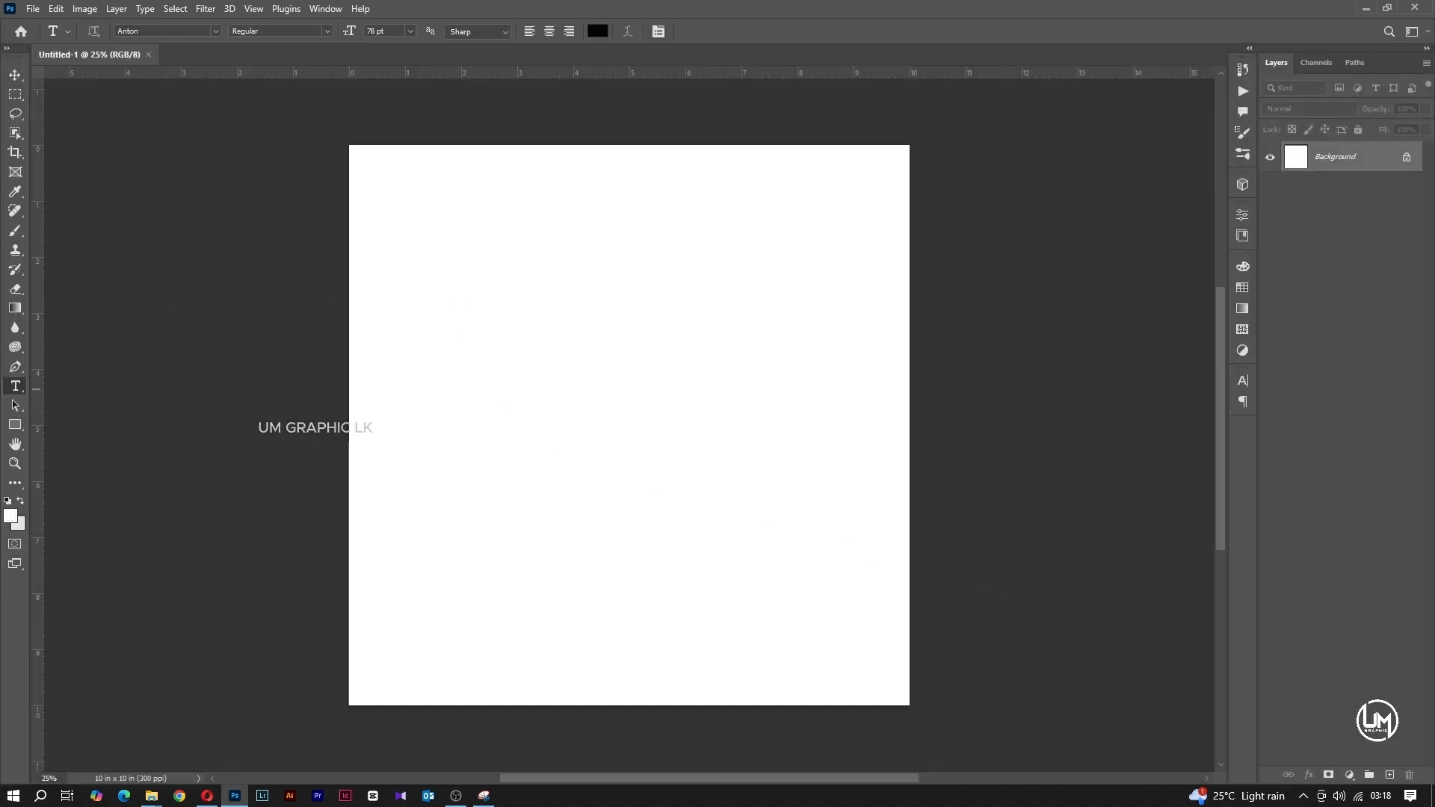
pyautogui.press('v')
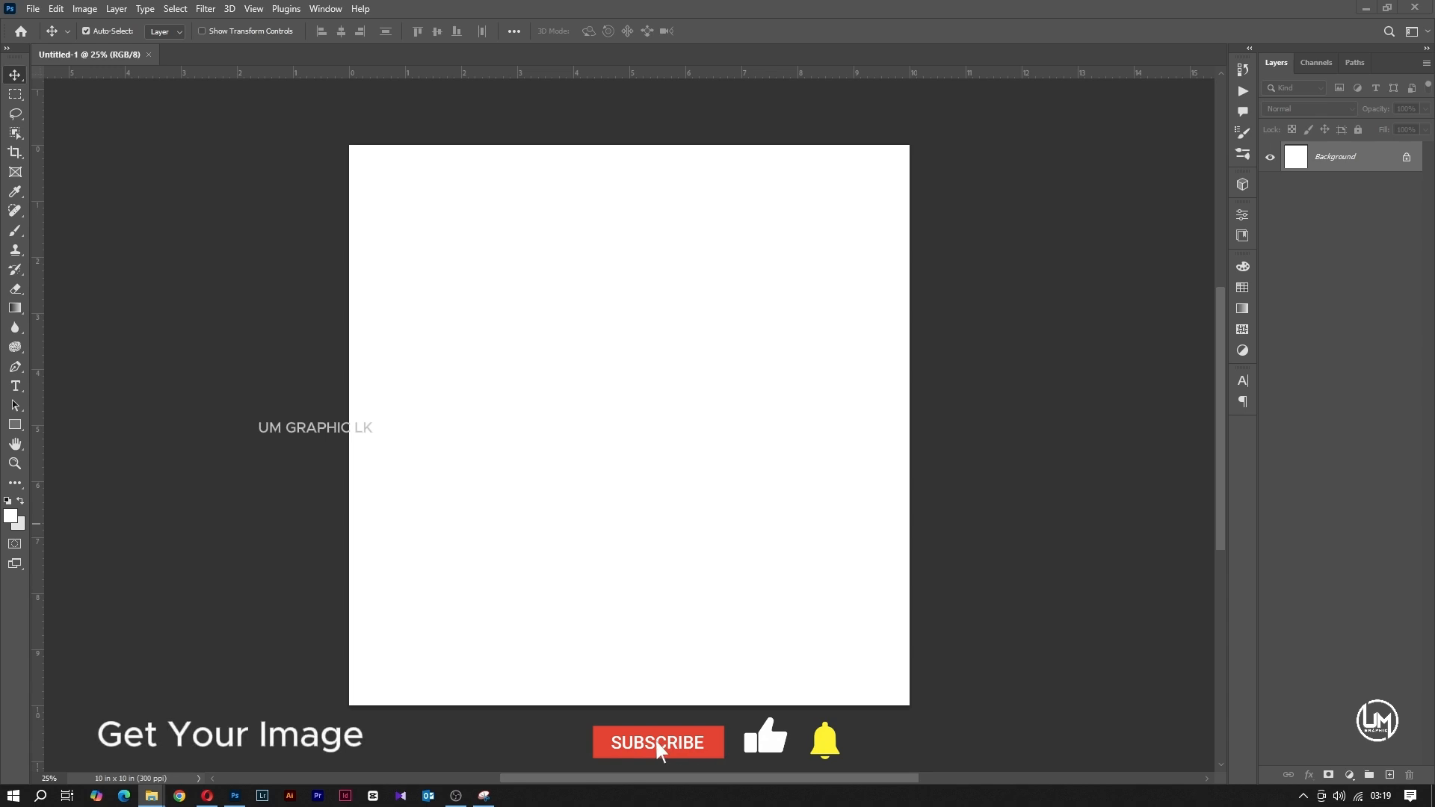
# Place the chili image 01 in the document, centred on the canvas, and flip it horizontally
pyautogui.moveTo(361, 424); pyautogui.dragTo(653, 174)
pyautogui.moveTo(639, 378); pyautogui.dragTo(631, 578)
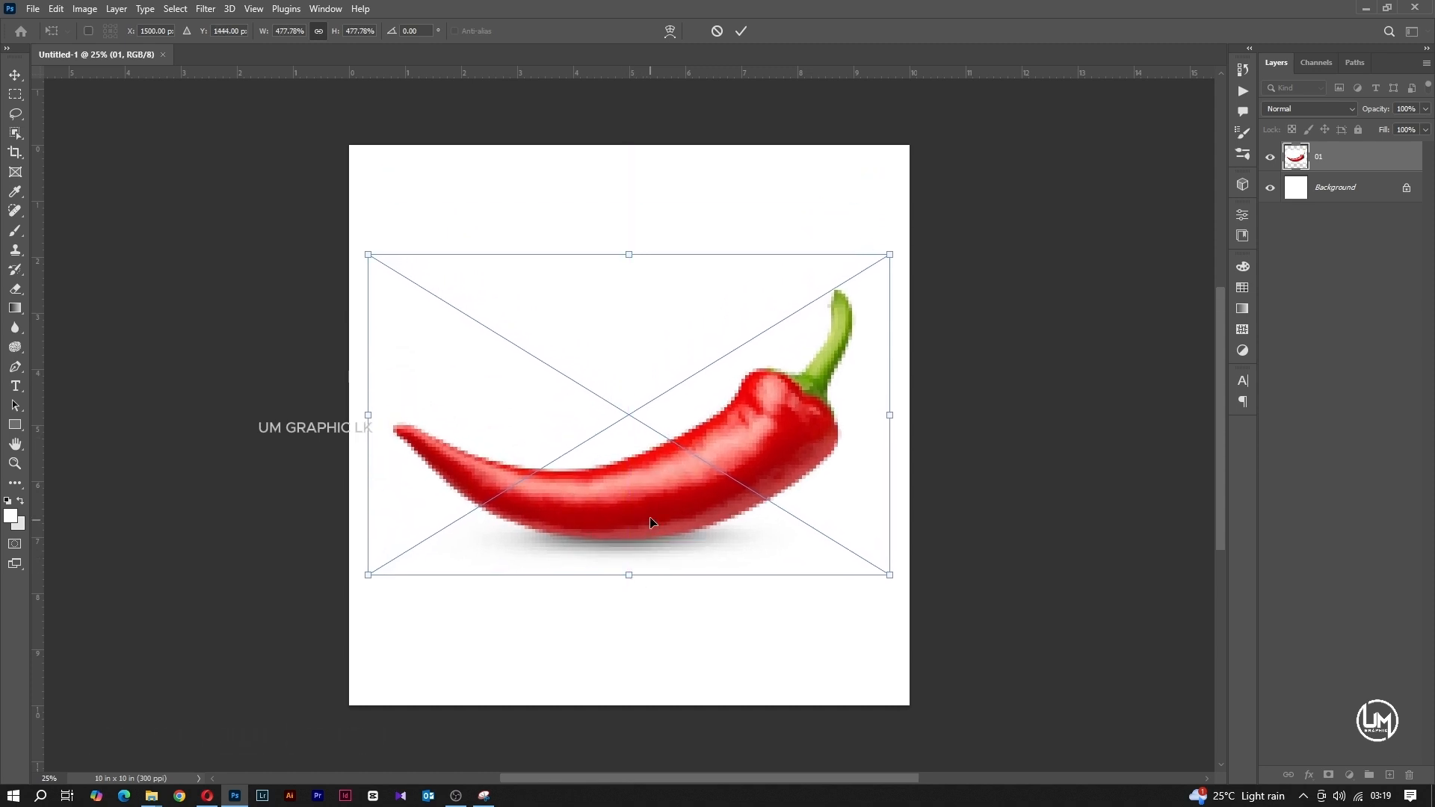
pyautogui.moveTo(647, 517); pyautogui.dragTo(647, 494)
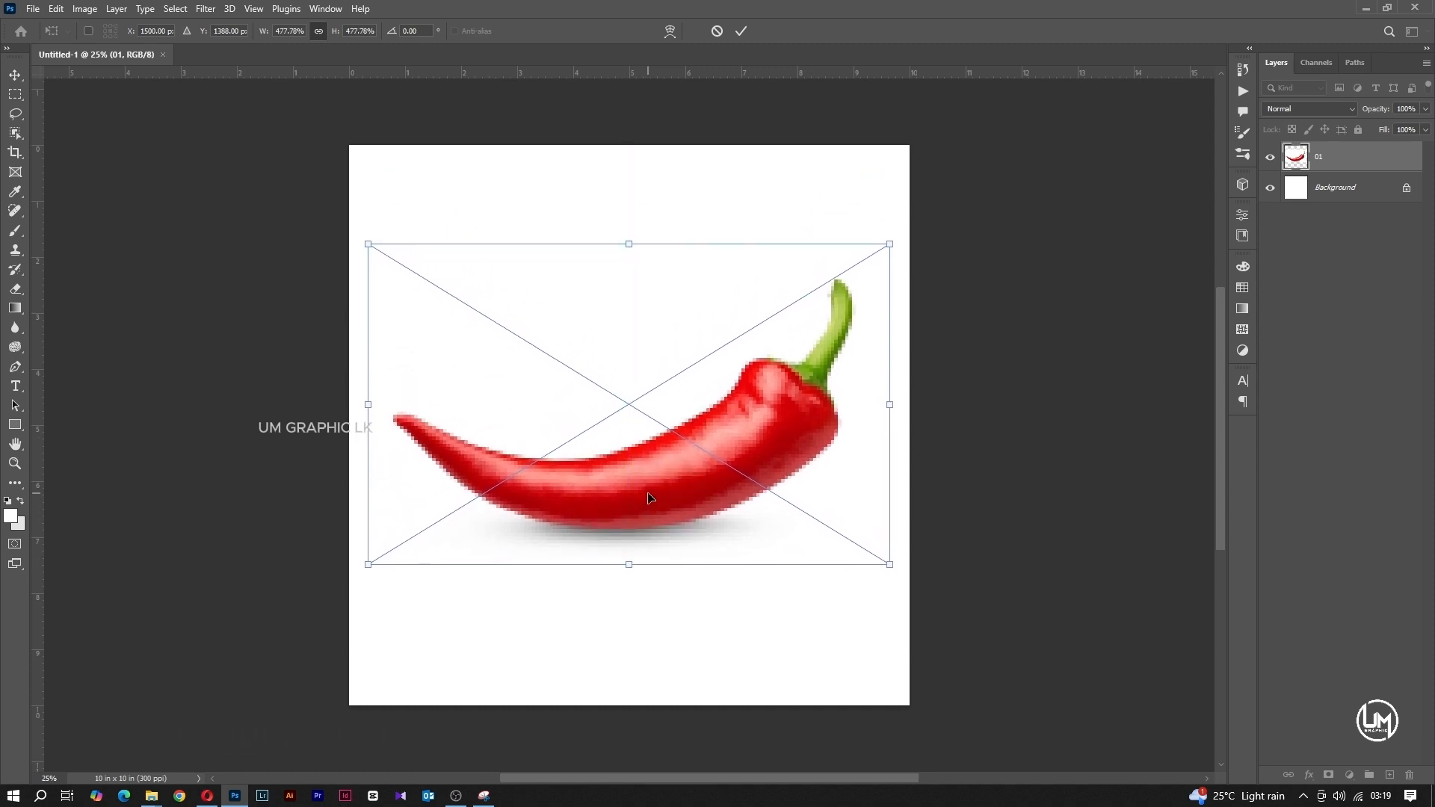
pyautogui.rightClick(648, 498)
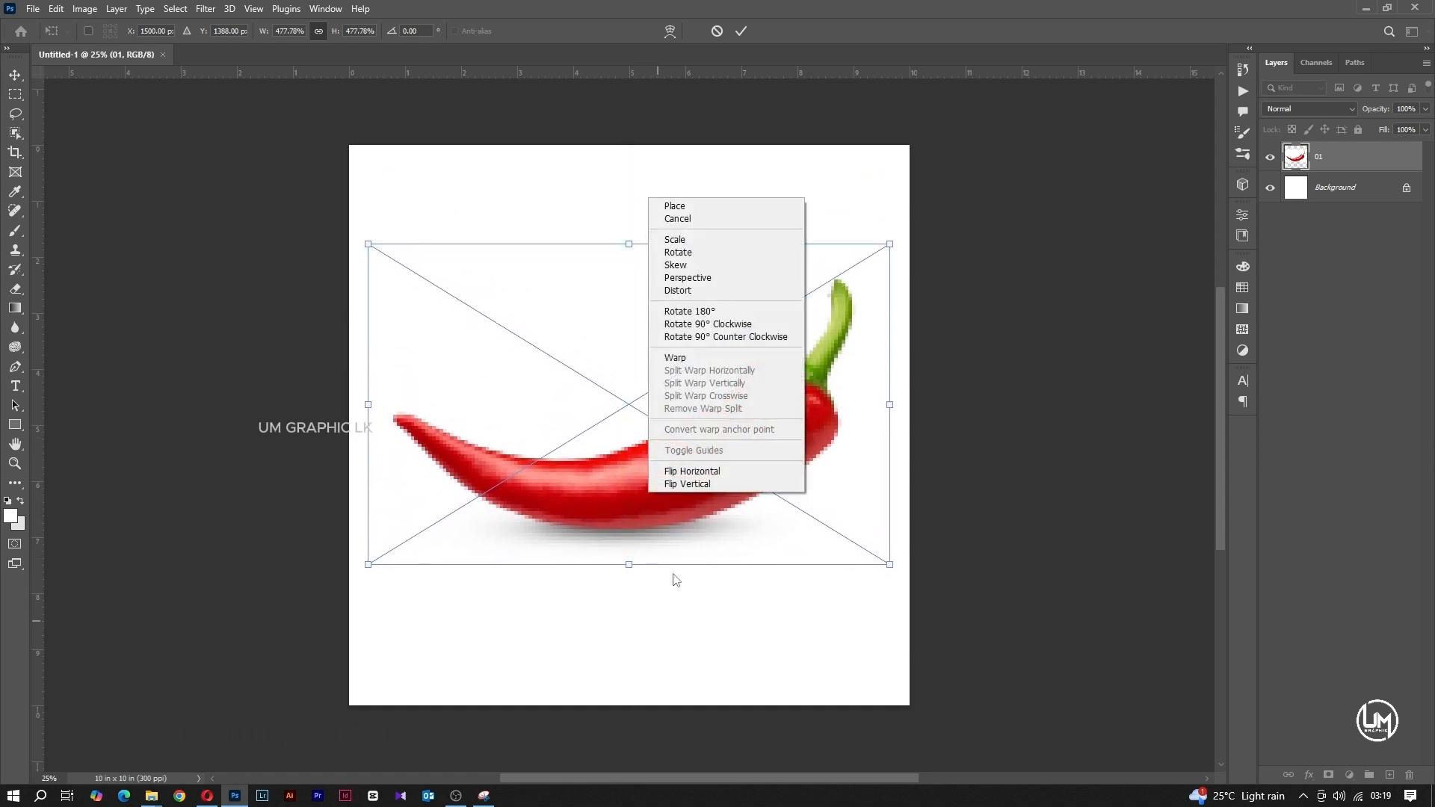
pyautogui.click(697, 472)
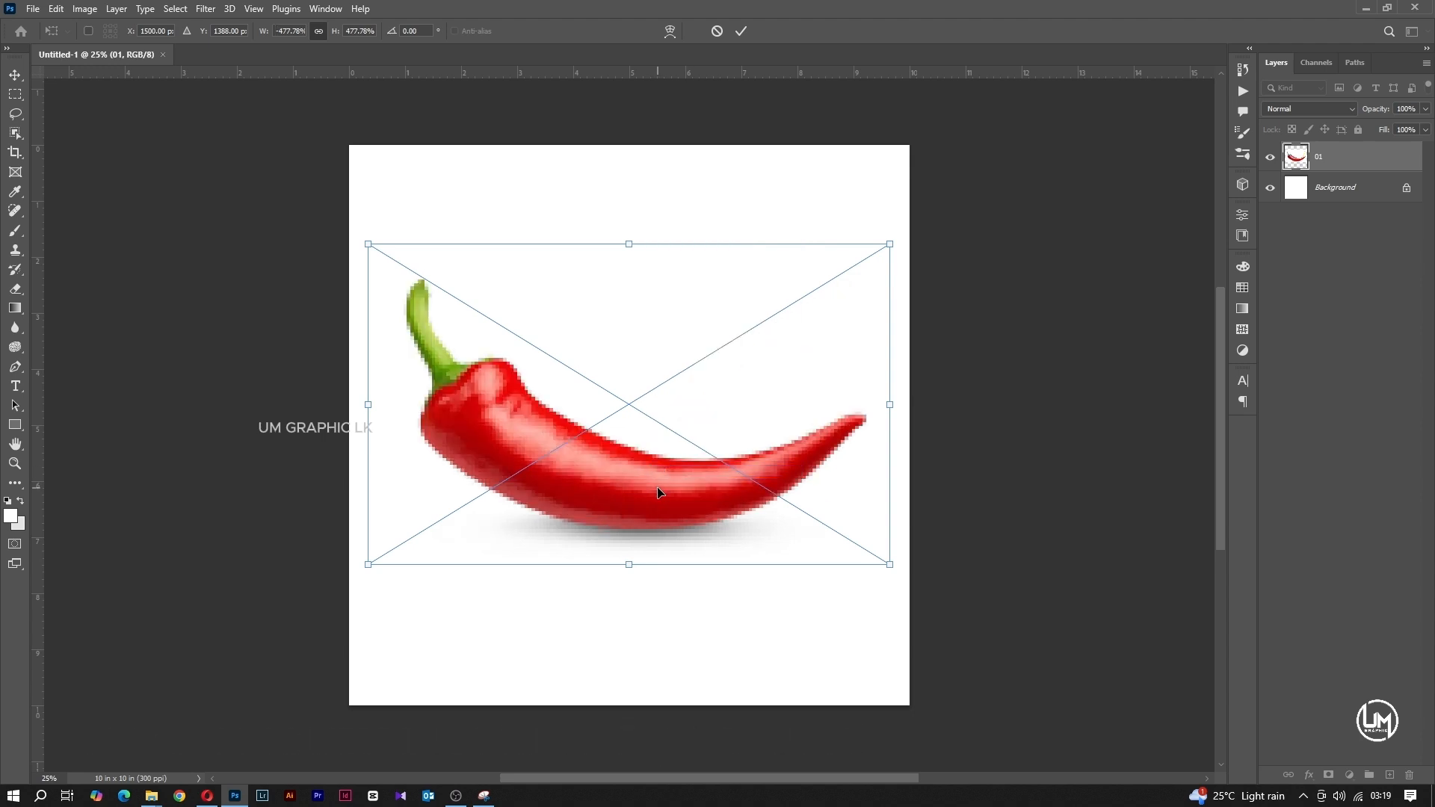
pyautogui.press('Return')
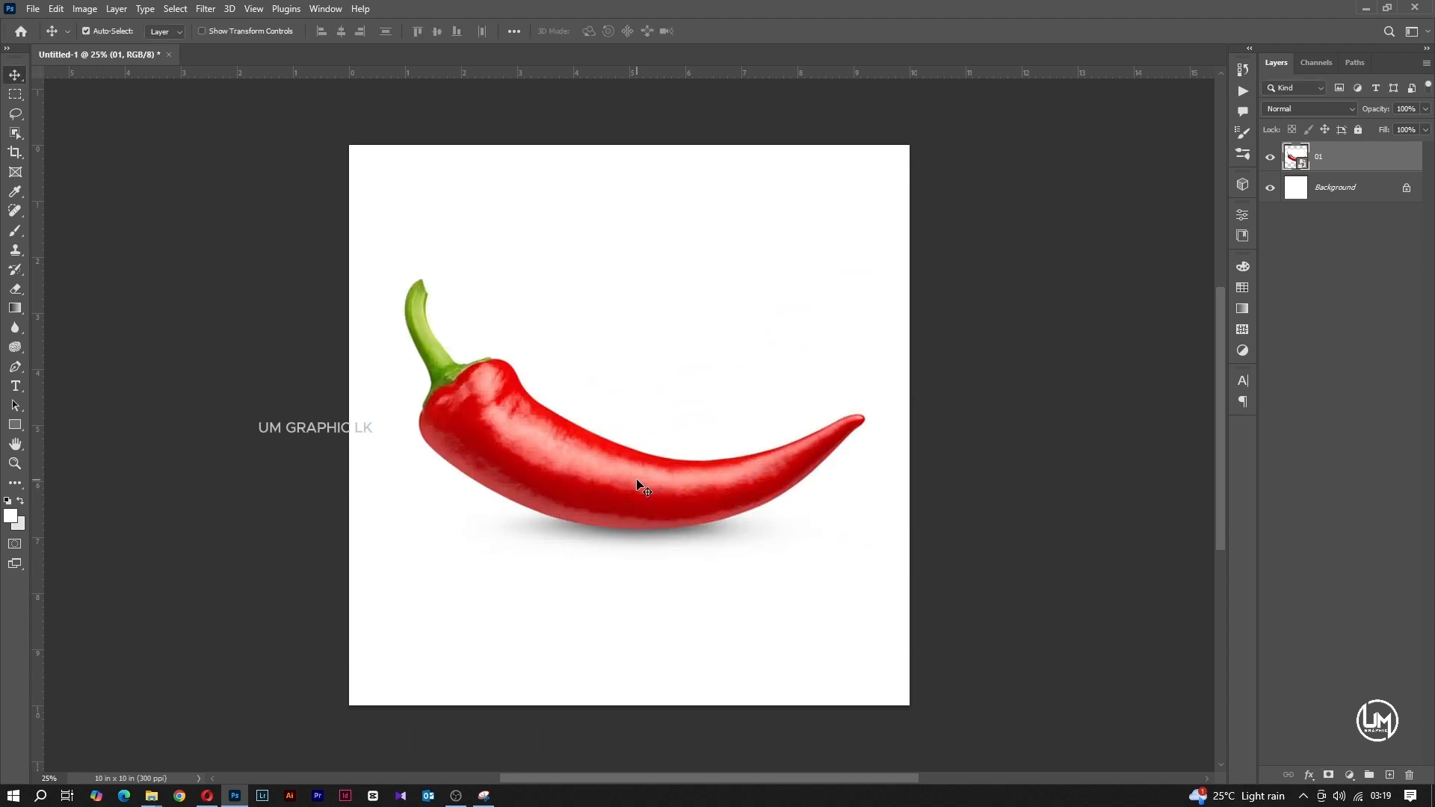
# Add the text CHILLY in black Anton Regular at 78 pt above the chili
pyautogui.click(15, 387)
pyautogui.click(539, 248)
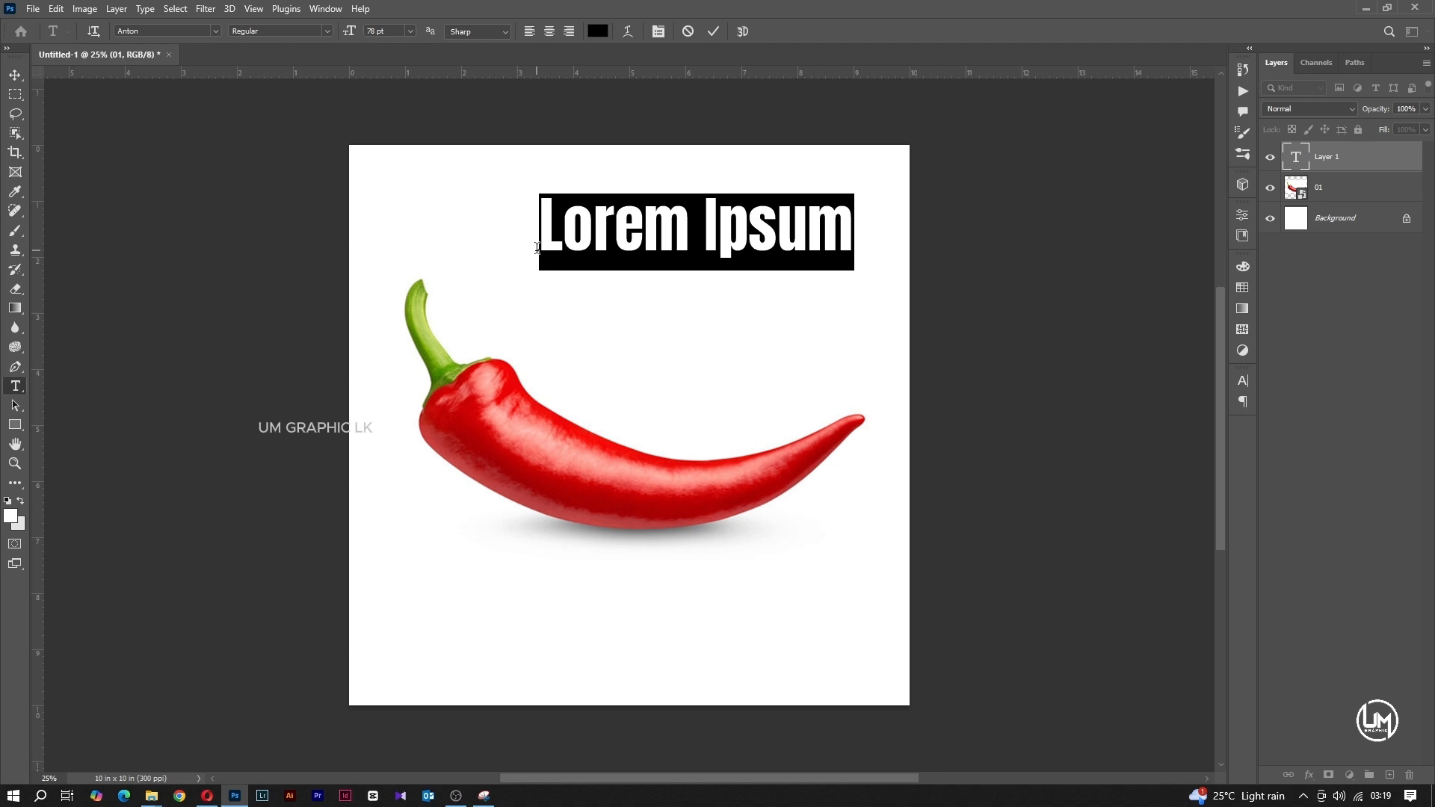
pyautogui.write('CH')
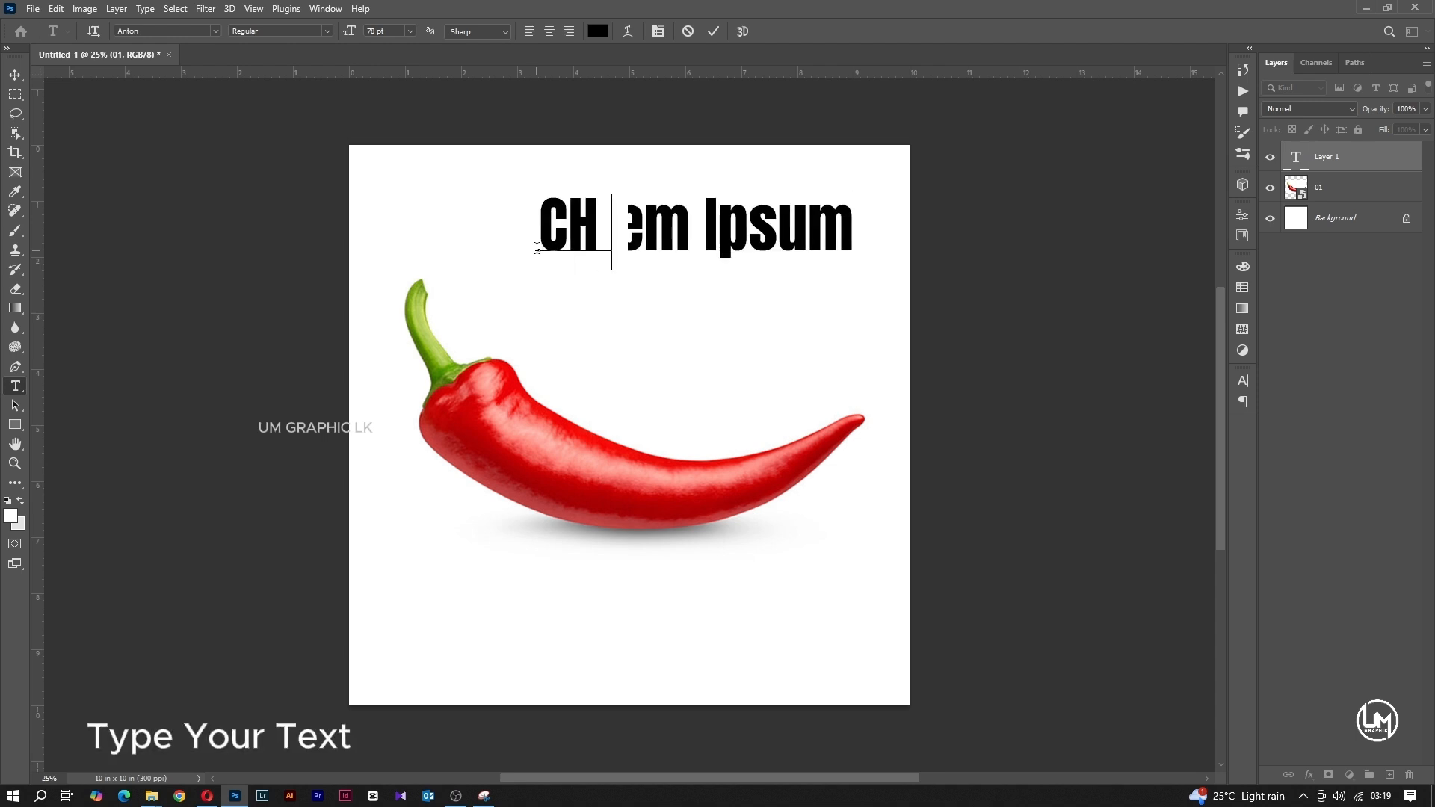
pyautogui.write('ILLY')
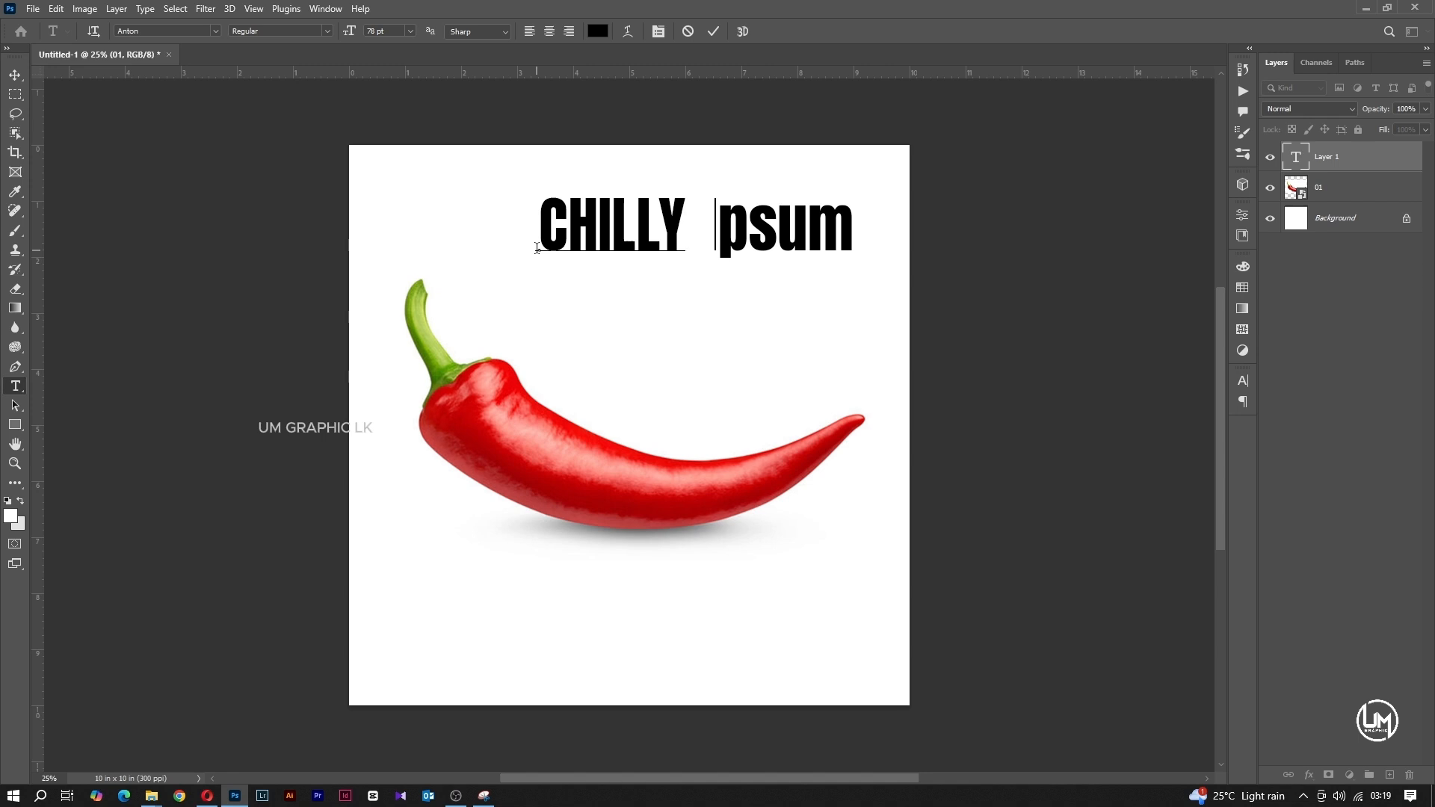
pyautogui.press('Delete')
pyautogui.press('Delete')
pyautogui.press('Delete')
pyautogui.press('Delete')
pyautogui.press('Delete')
pyautogui.press('Delete')
pyautogui.hotkey('ctrl', 'Return')
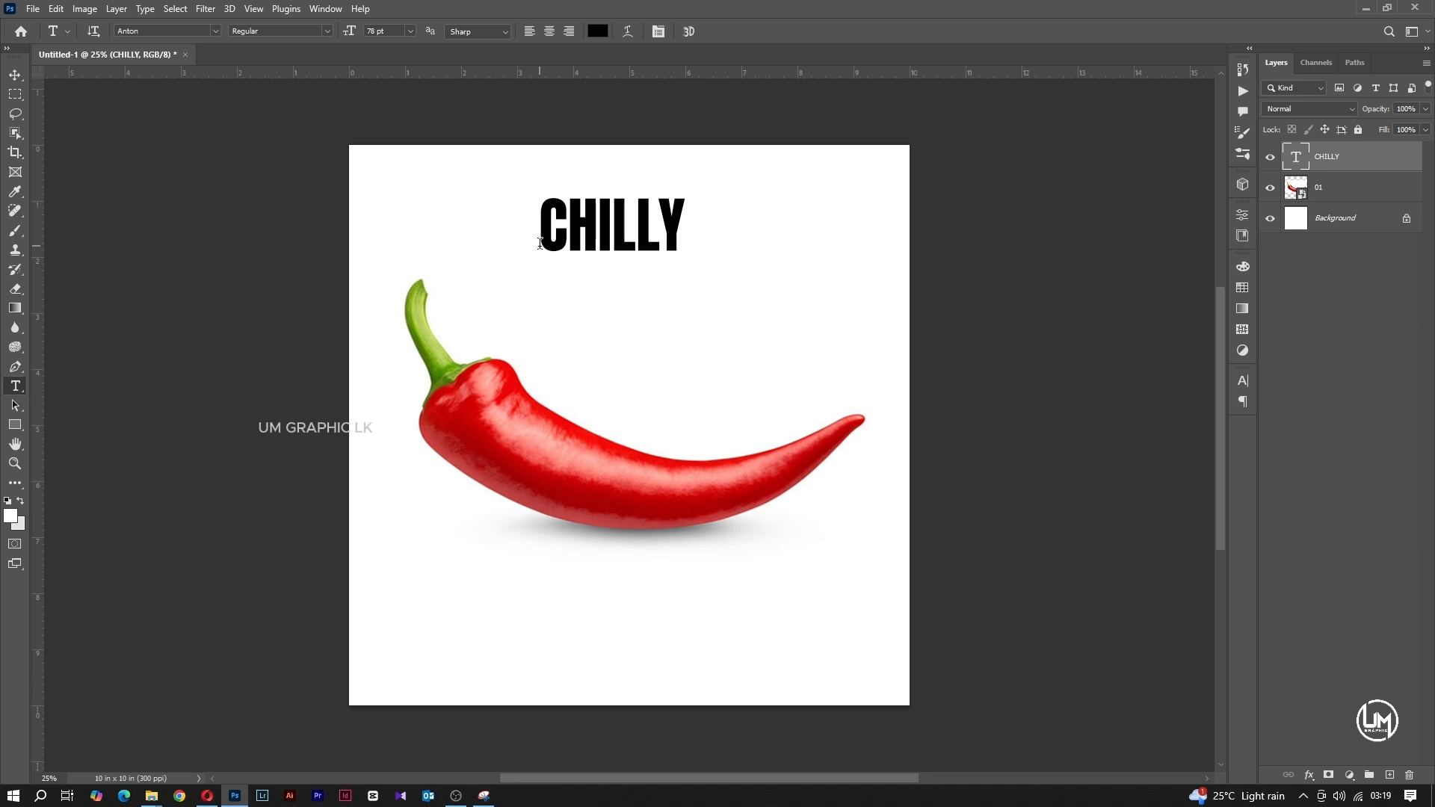
# Enlarge the CHILLY text to about 208% and centre it over the body of the chili
pyautogui.press('v')
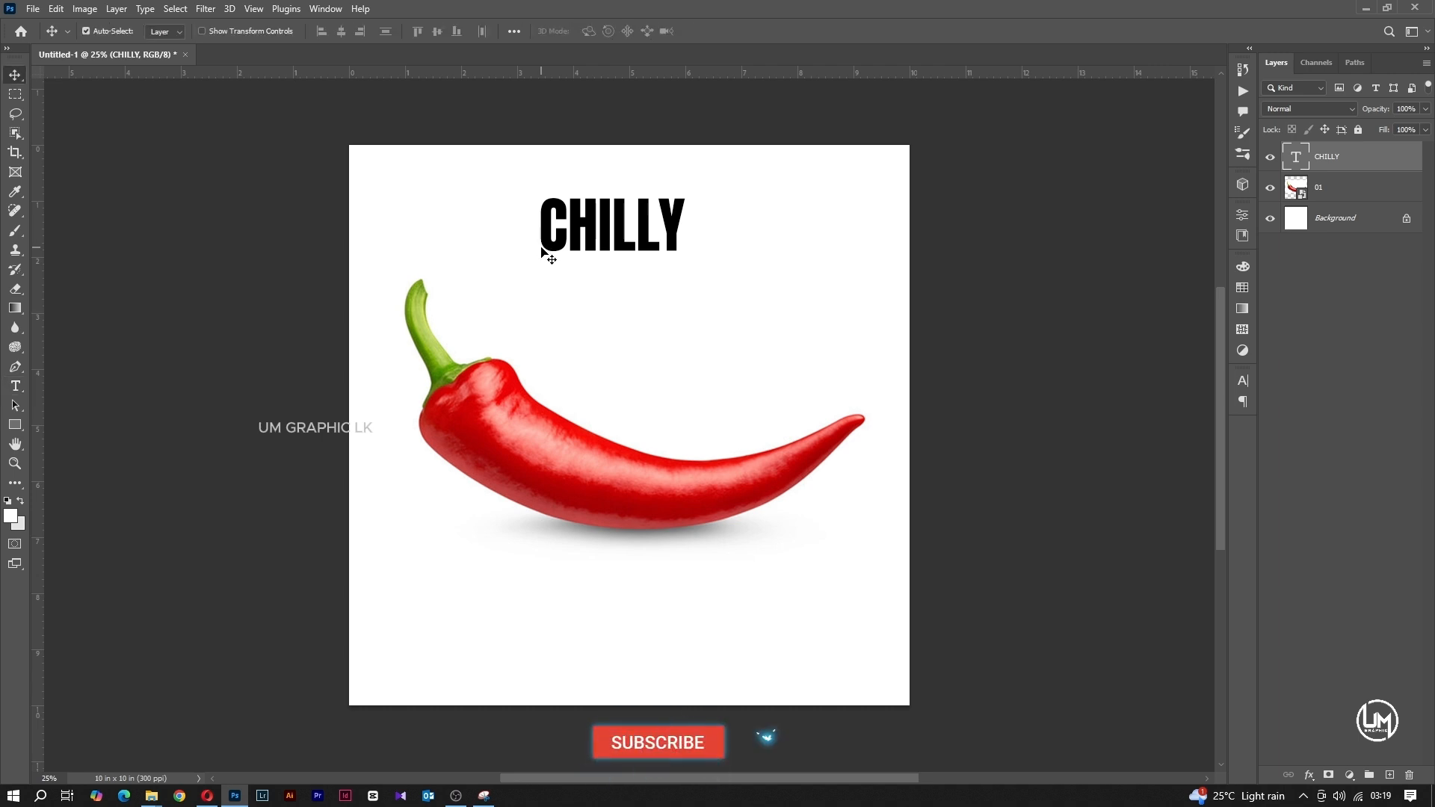
pyautogui.hotkey('ctrl', 't')
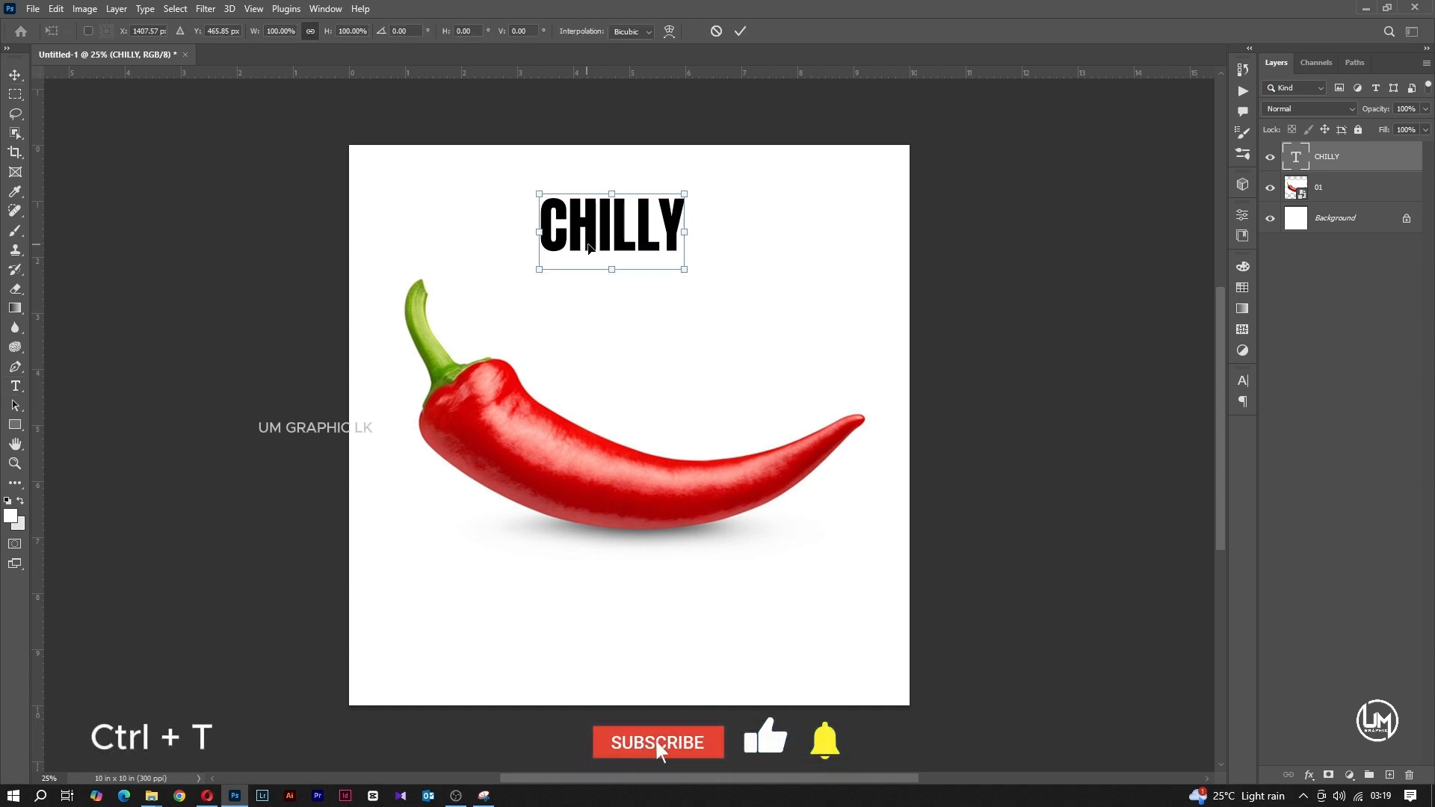
pyautogui.moveTo(611, 269); pyautogui.dragTo(601, 354)
pyautogui.moveTo(601, 295); pyautogui.dragTo(606, 508)
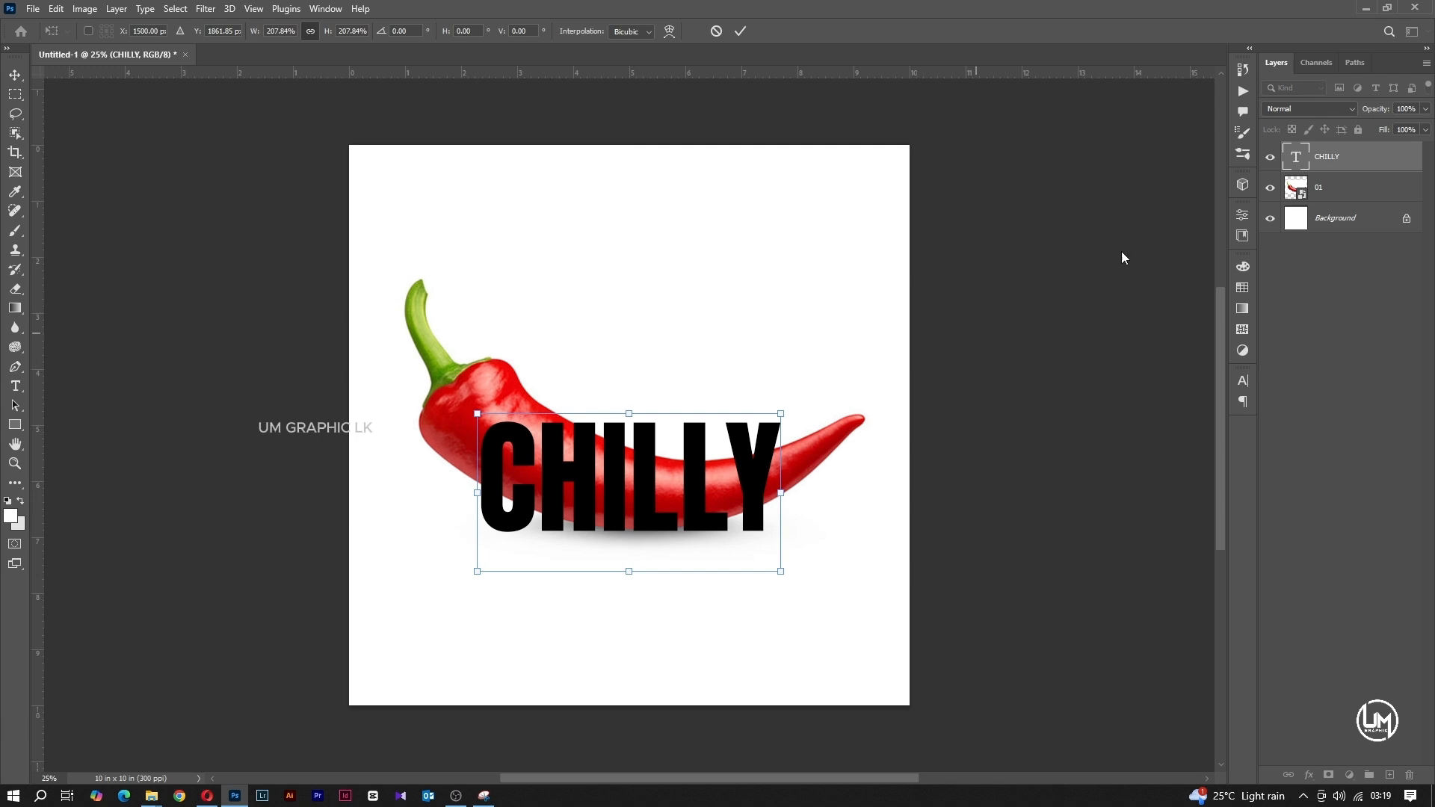
pyautogui.press('Return')
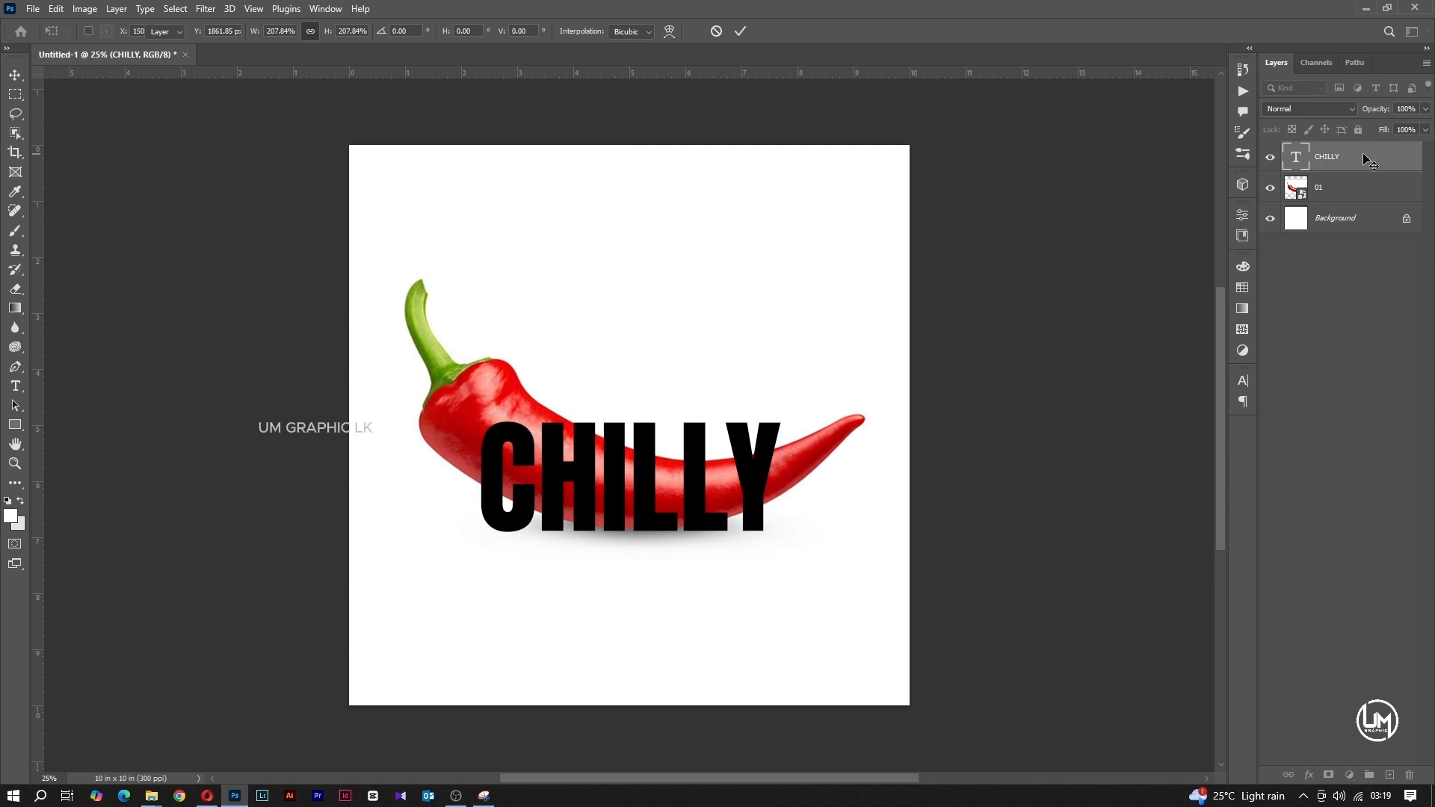
# Convert the CHILLY text layer to a smart object and warp its Y end to fit the chili's narrowing tip
pyautogui.rightClick(1364, 159)
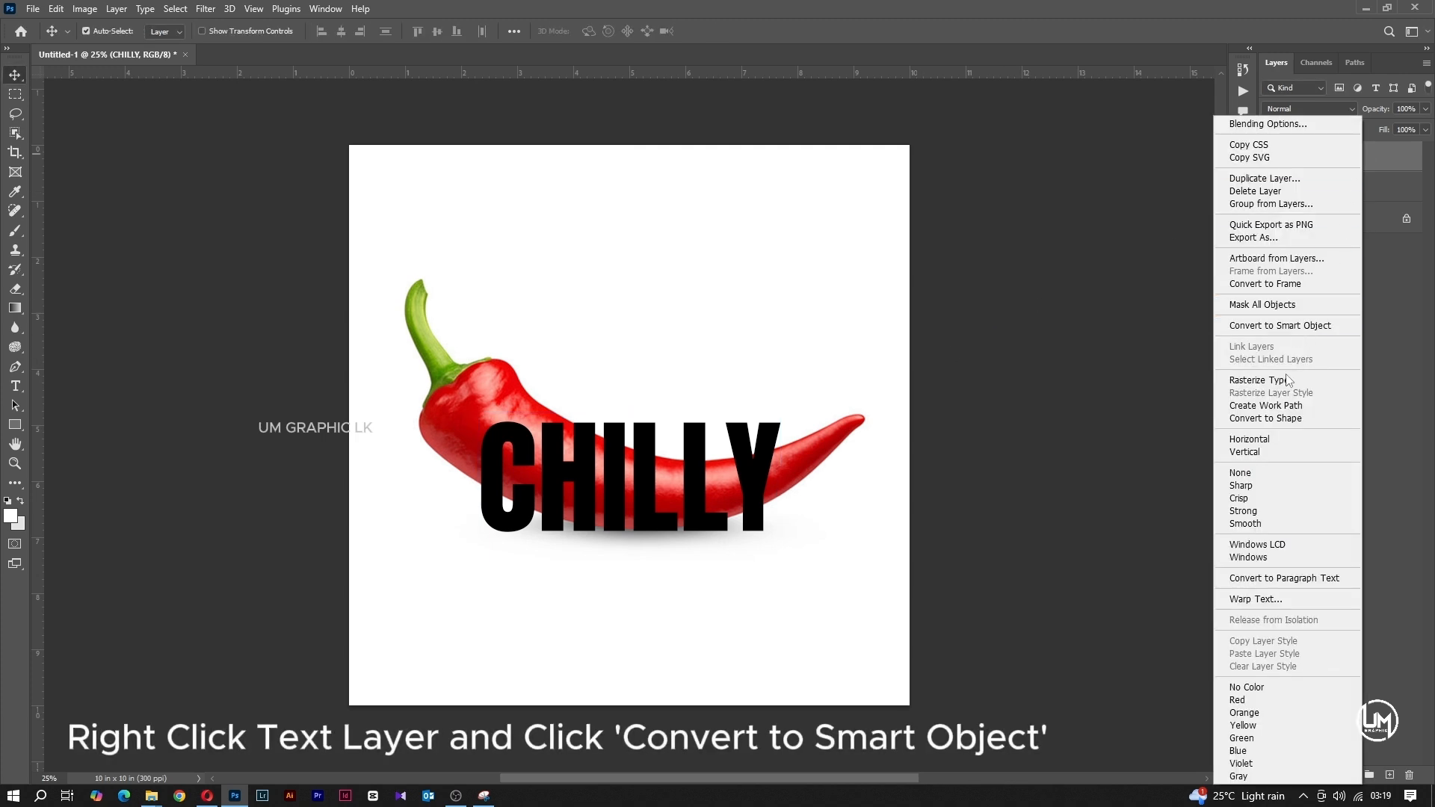
pyautogui.click(1283, 327)
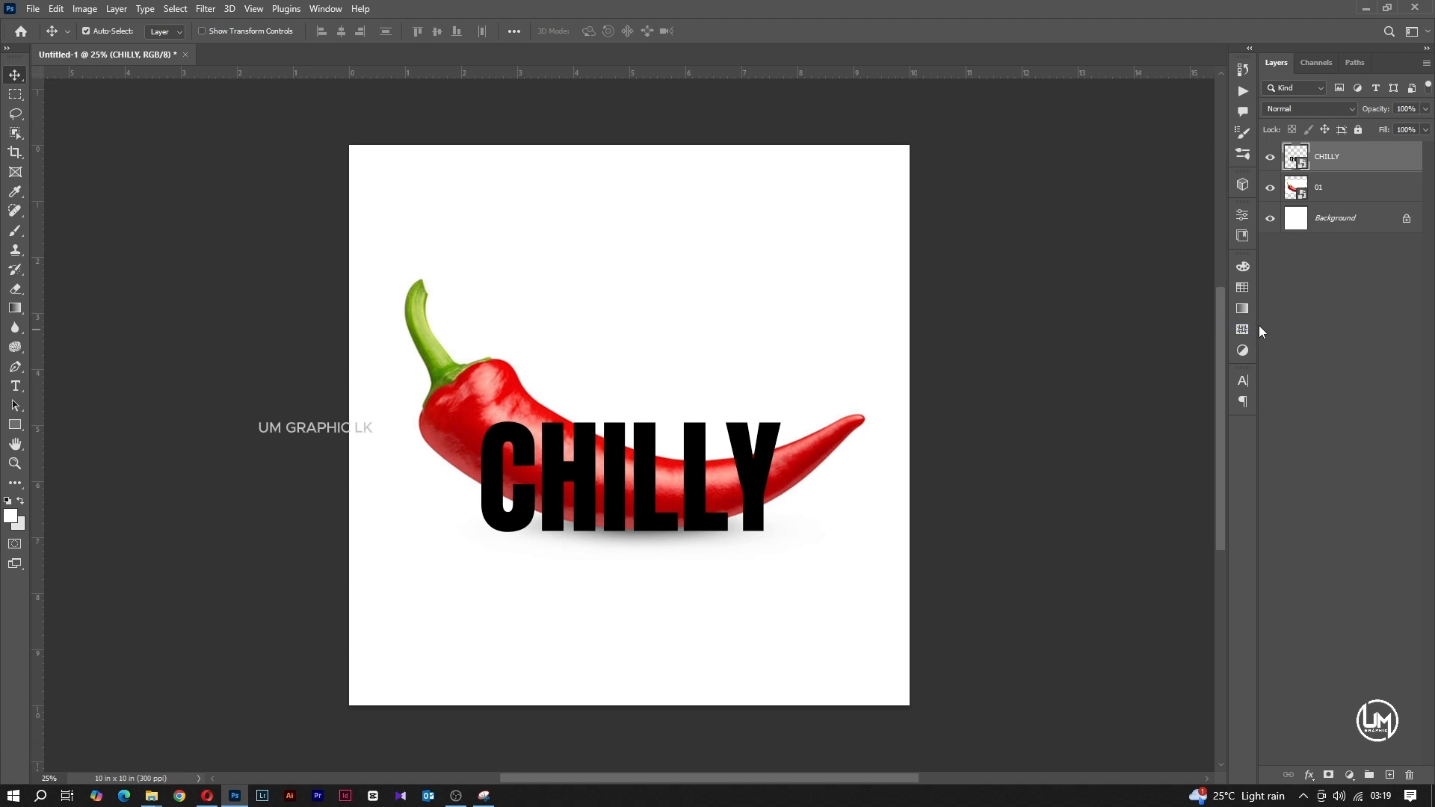
pyautogui.hotkey('ctrl', 't')
pyautogui.rightClick(703, 450)
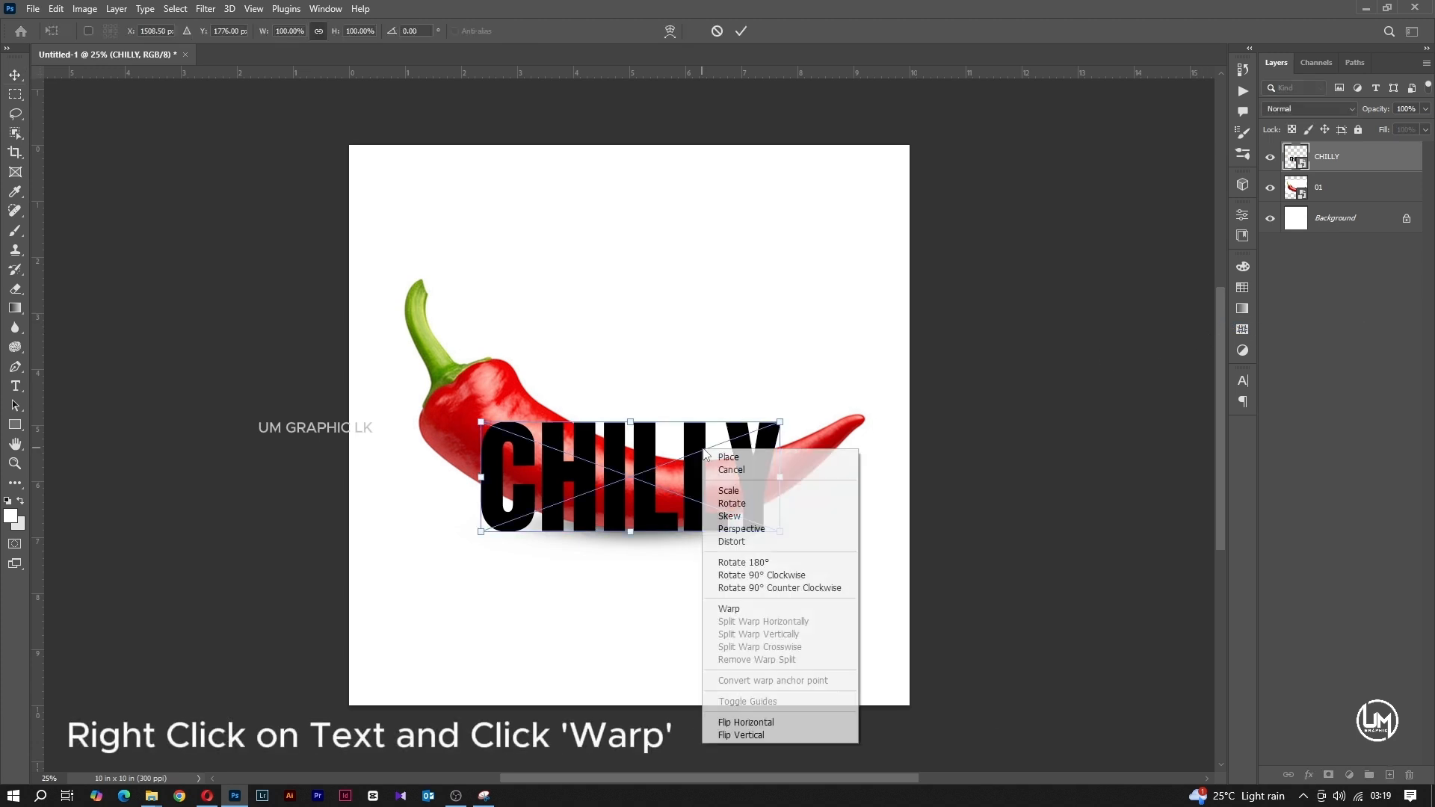
pyautogui.click(736, 608)
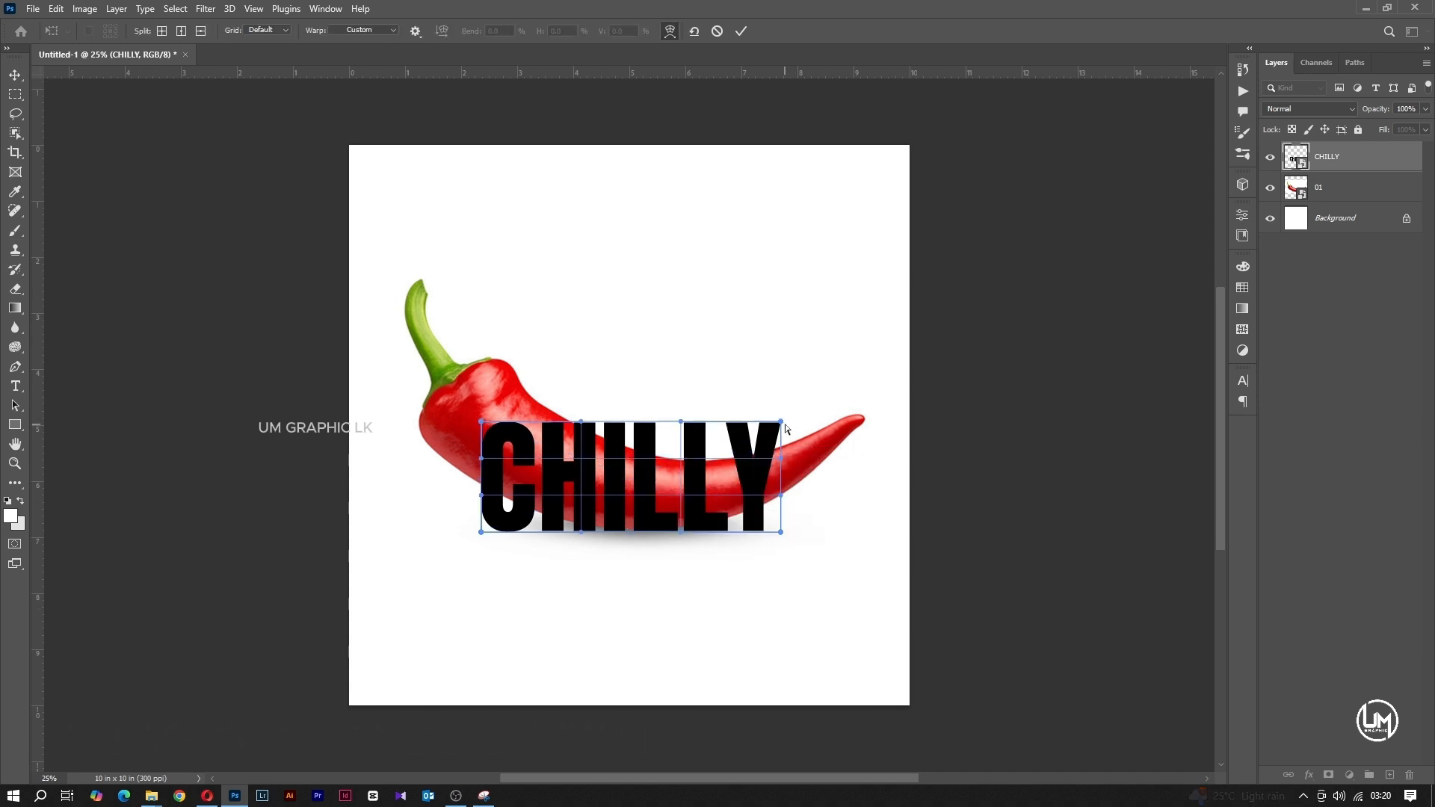
pyautogui.moveTo(780, 423); pyautogui.dragTo(782, 484)
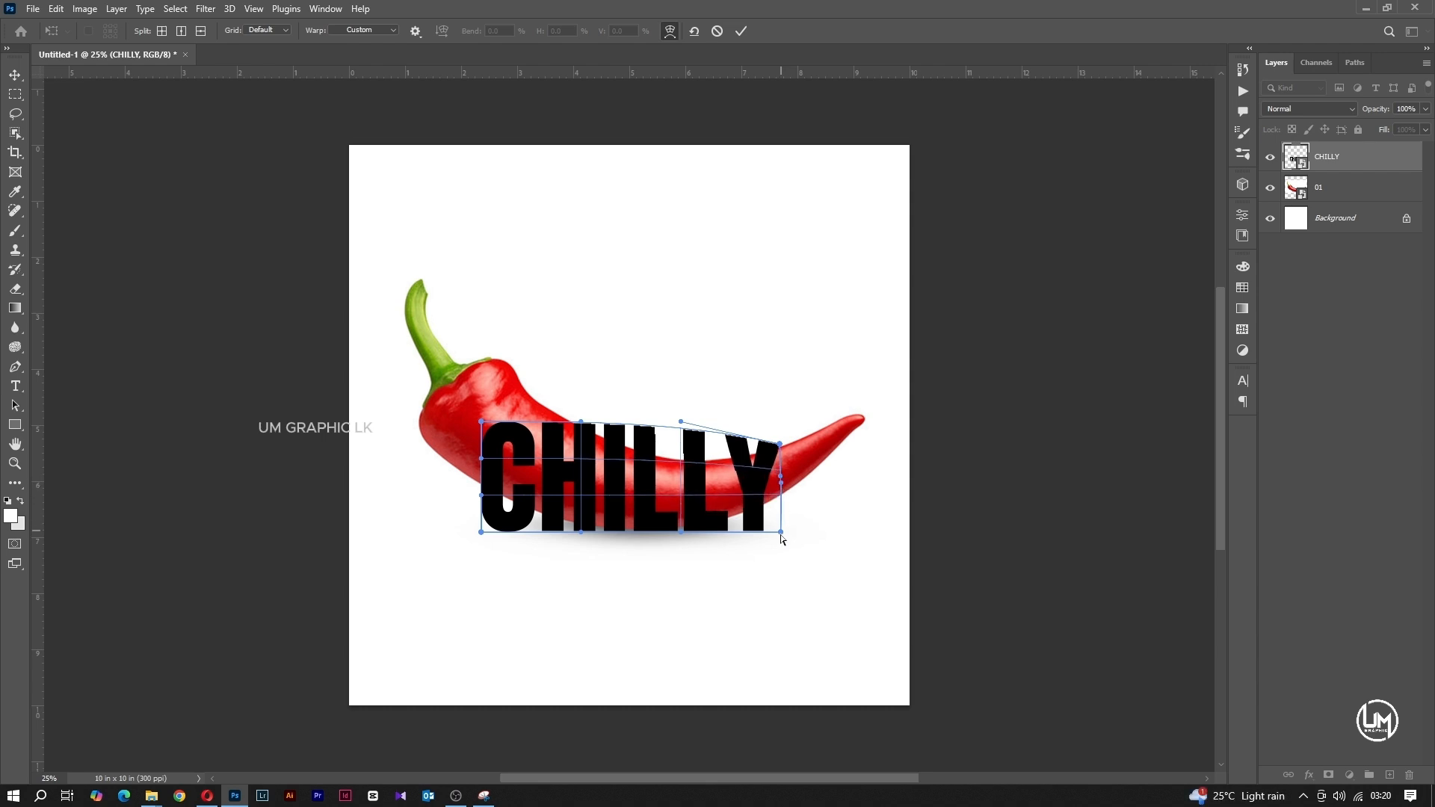
pyautogui.moveTo(781, 536); pyautogui.dragTo(783, 497)
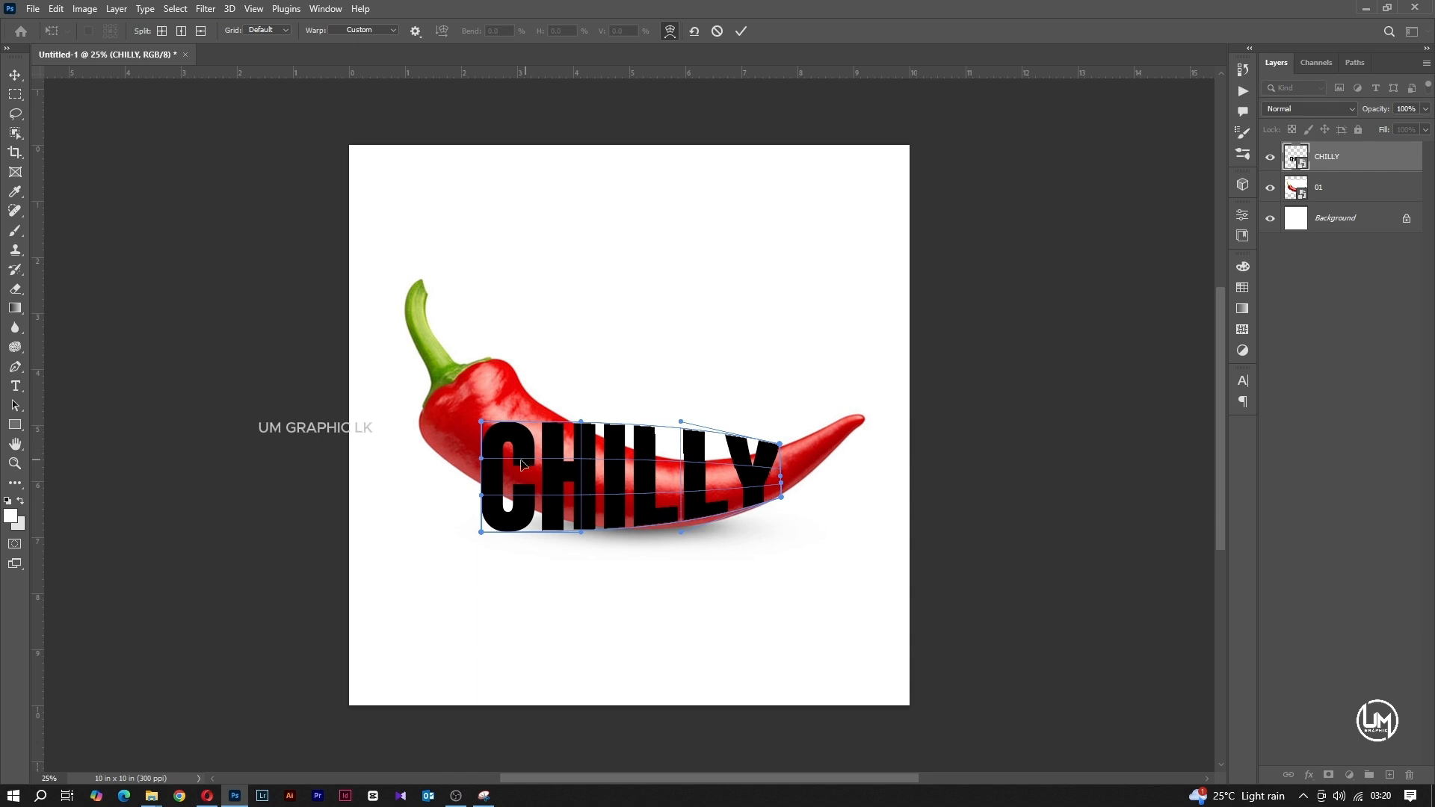
# Warp the C end of the text so it tilts and lines up with the thick part of the chili
pyautogui.moveTo(481, 423); pyautogui.dragTo(520, 388)
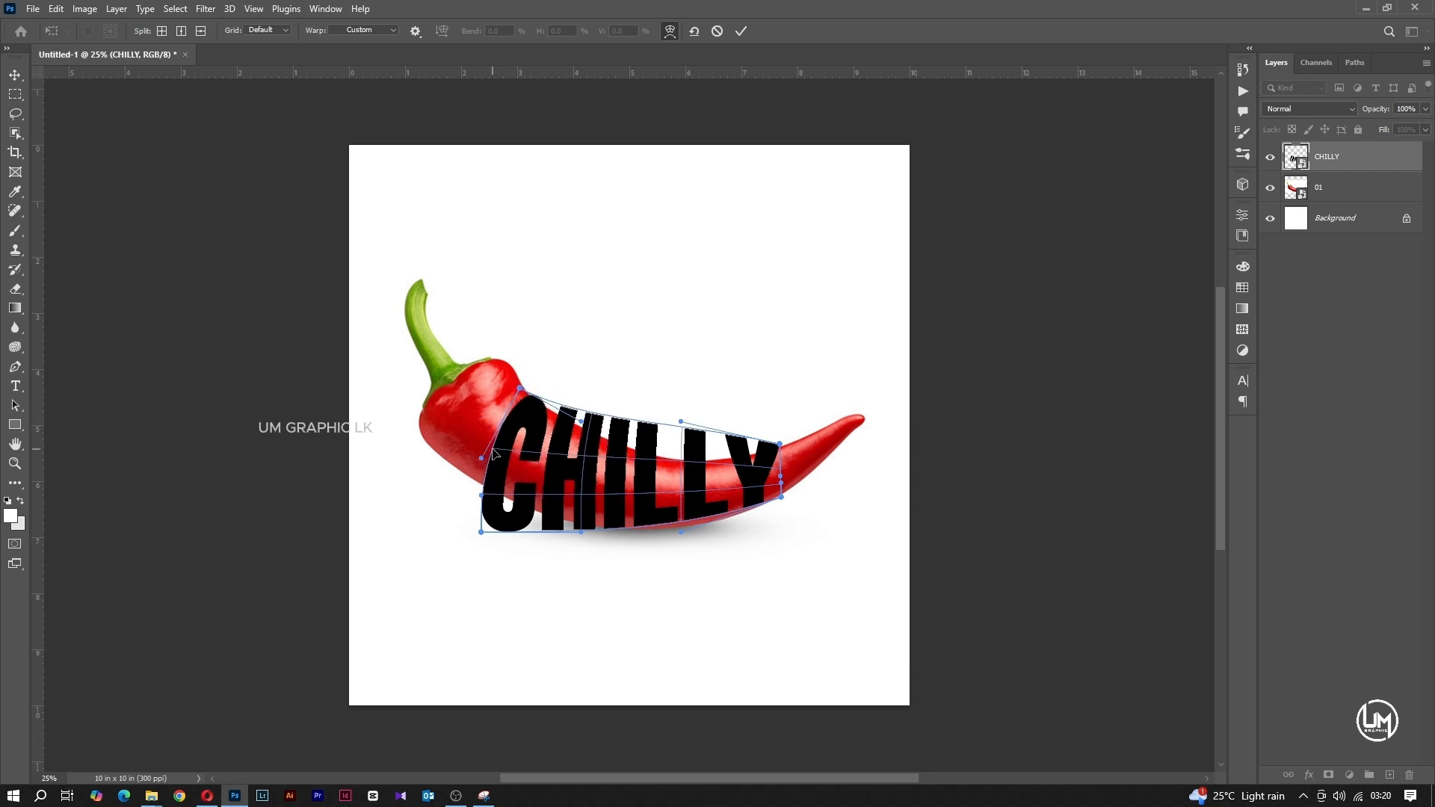
pyautogui.moveTo(493, 453); pyautogui.dragTo(502, 427)
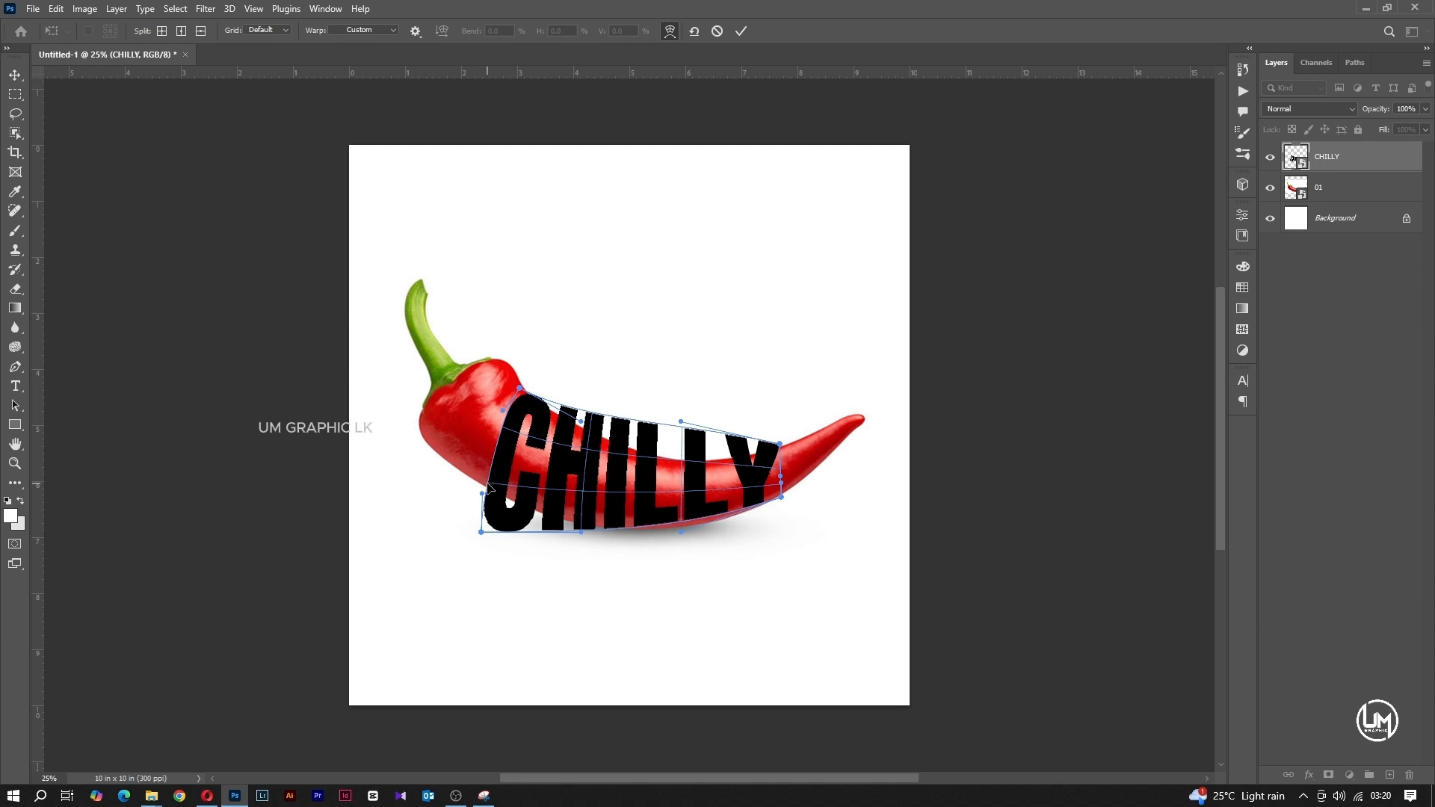
pyautogui.moveTo(489, 480); pyautogui.dragTo(497, 457)
pyautogui.moveTo(482, 532); pyautogui.dragTo(485, 492)
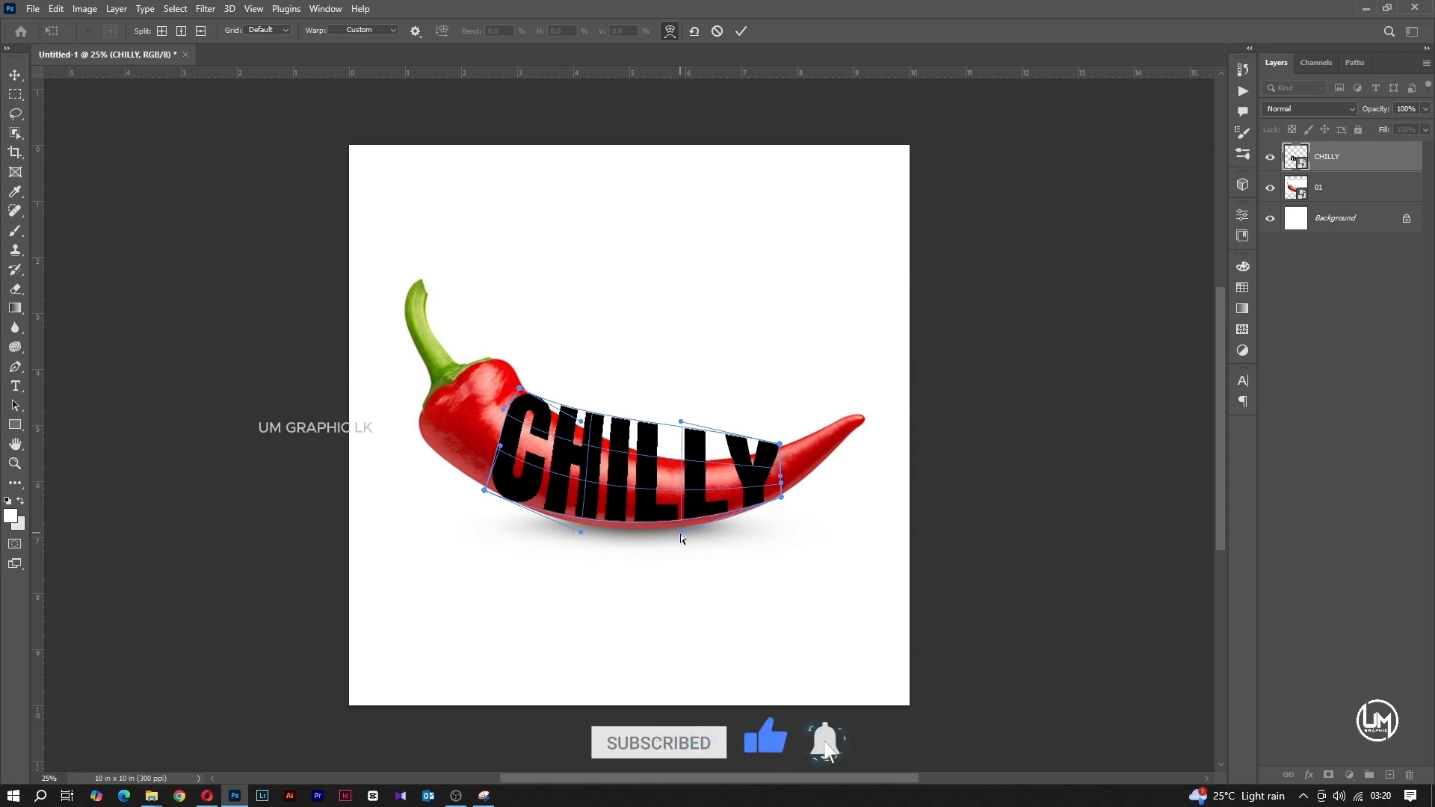
# Bend the upper and lower edges of the CHILLY text along the chili's curve and apply the warp
pyautogui.moveTo(680, 534); pyautogui.dragTo(680, 547)
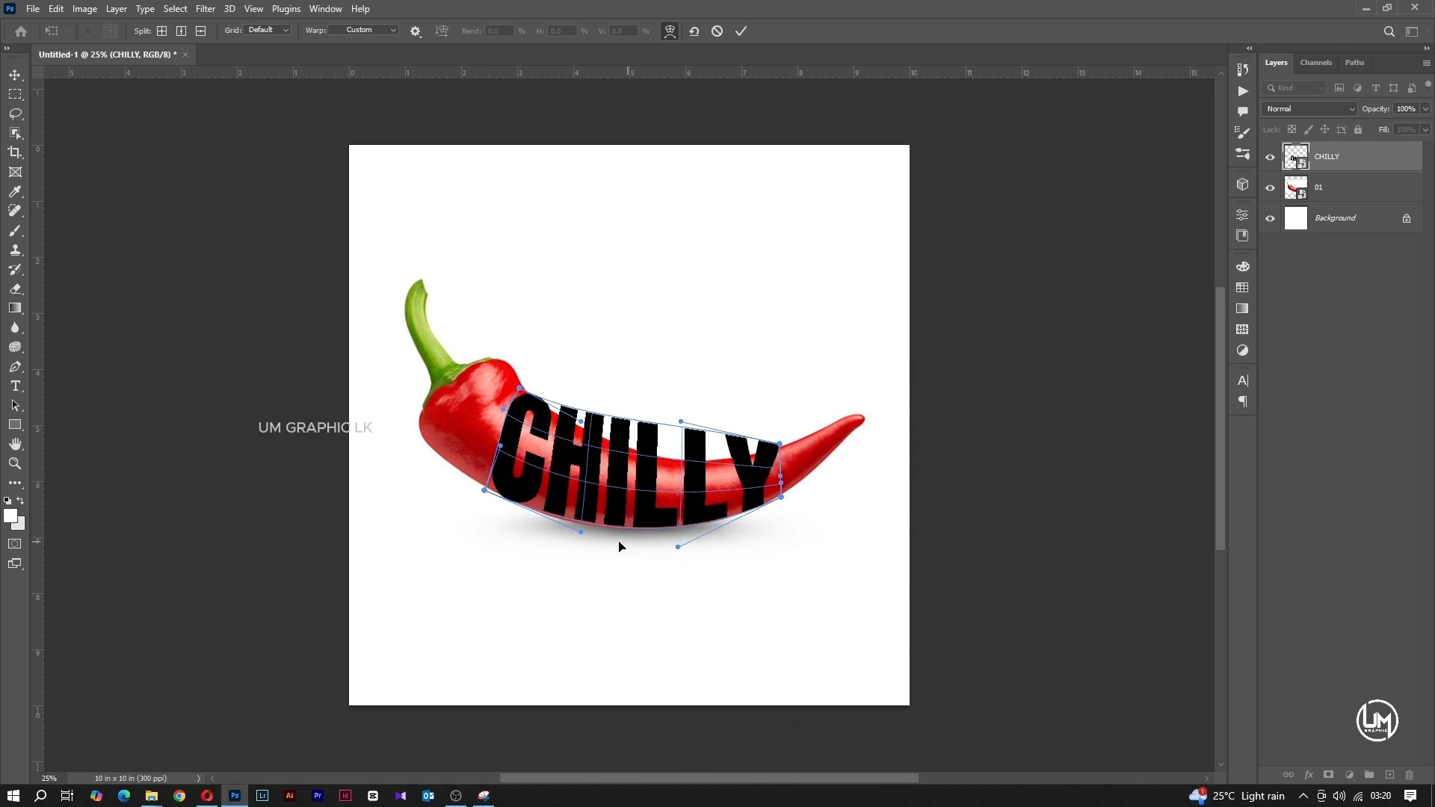
pyautogui.moveTo(582, 535); pyautogui.dragTo(578, 543)
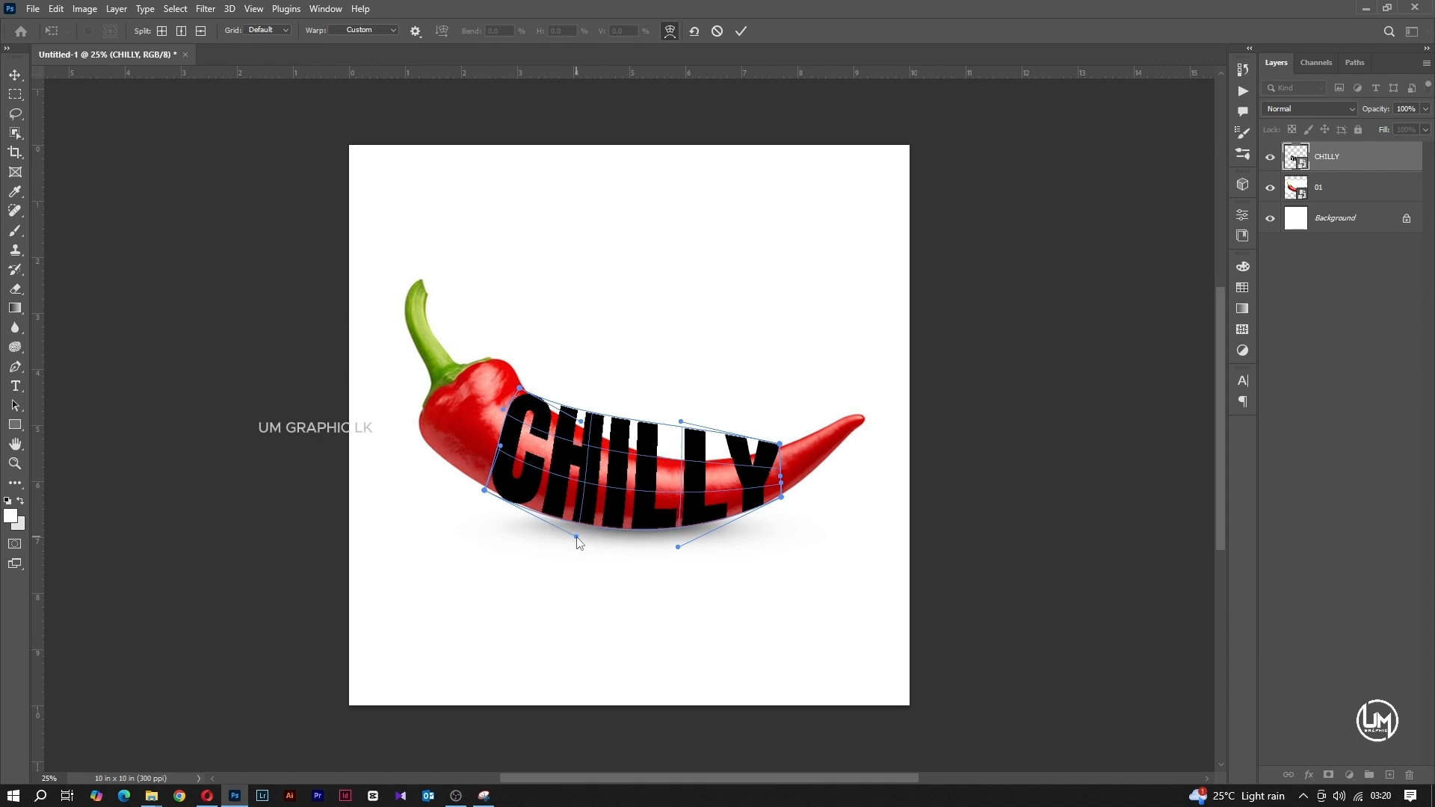
pyautogui.moveTo(680, 424); pyautogui.dragTo(679, 498)
pyautogui.moveTo(593, 458); pyautogui.dragTo(586, 477)
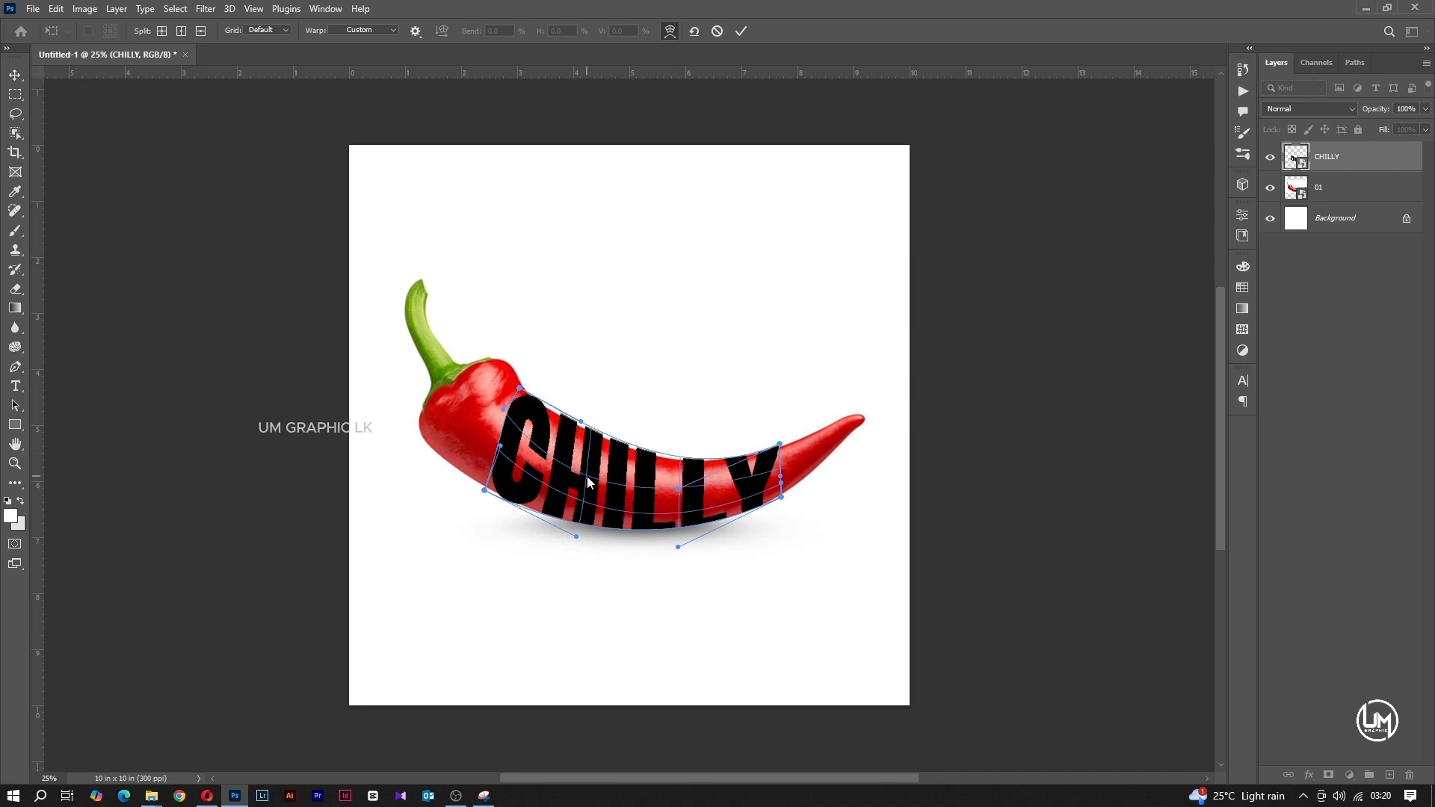
pyautogui.moveTo(581, 423); pyautogui.dragTo(583, 431)
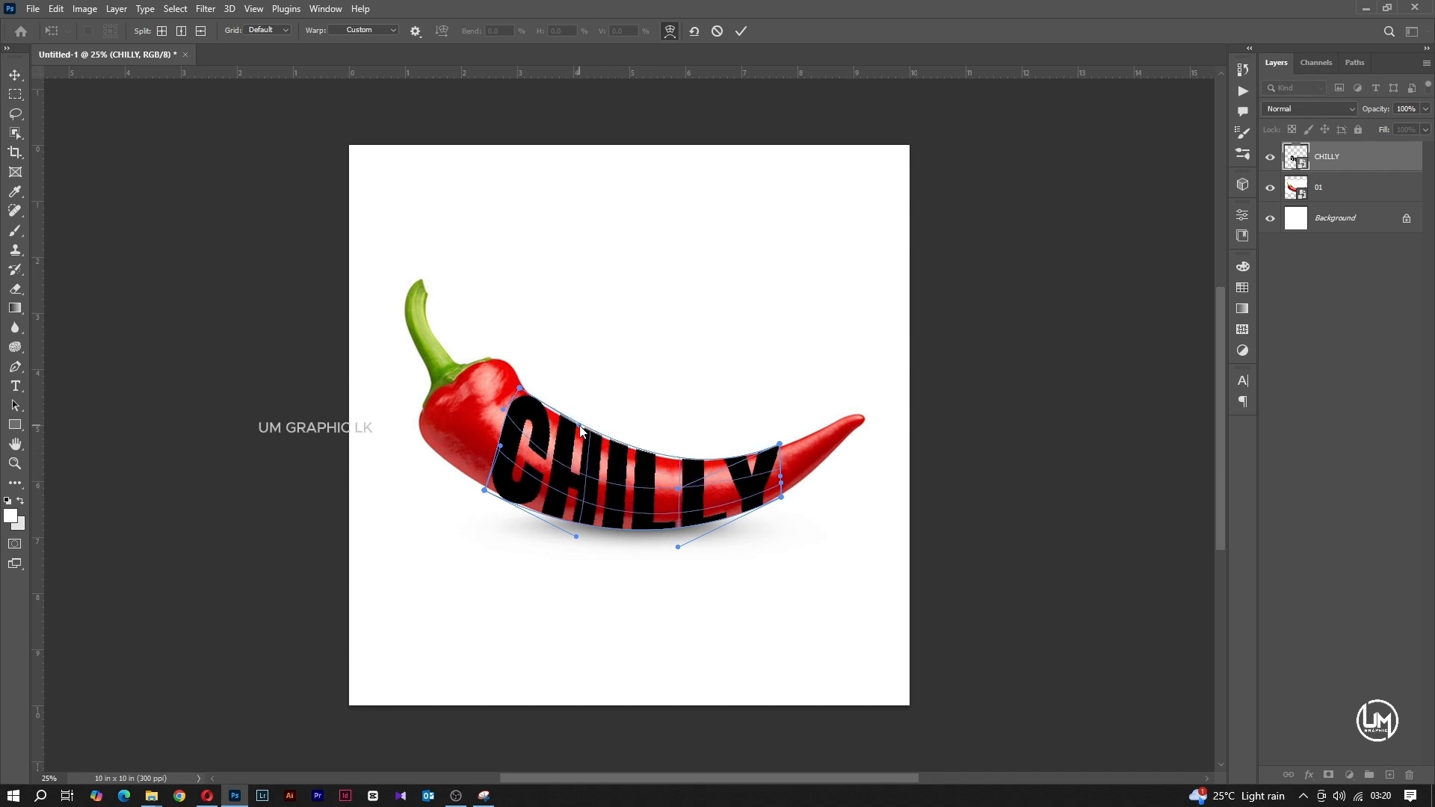
pyautogui.hotkey('ctrl', 'z')
pyautogui.moveTo(676, 487); pyautogui.dragTo(677, 484)
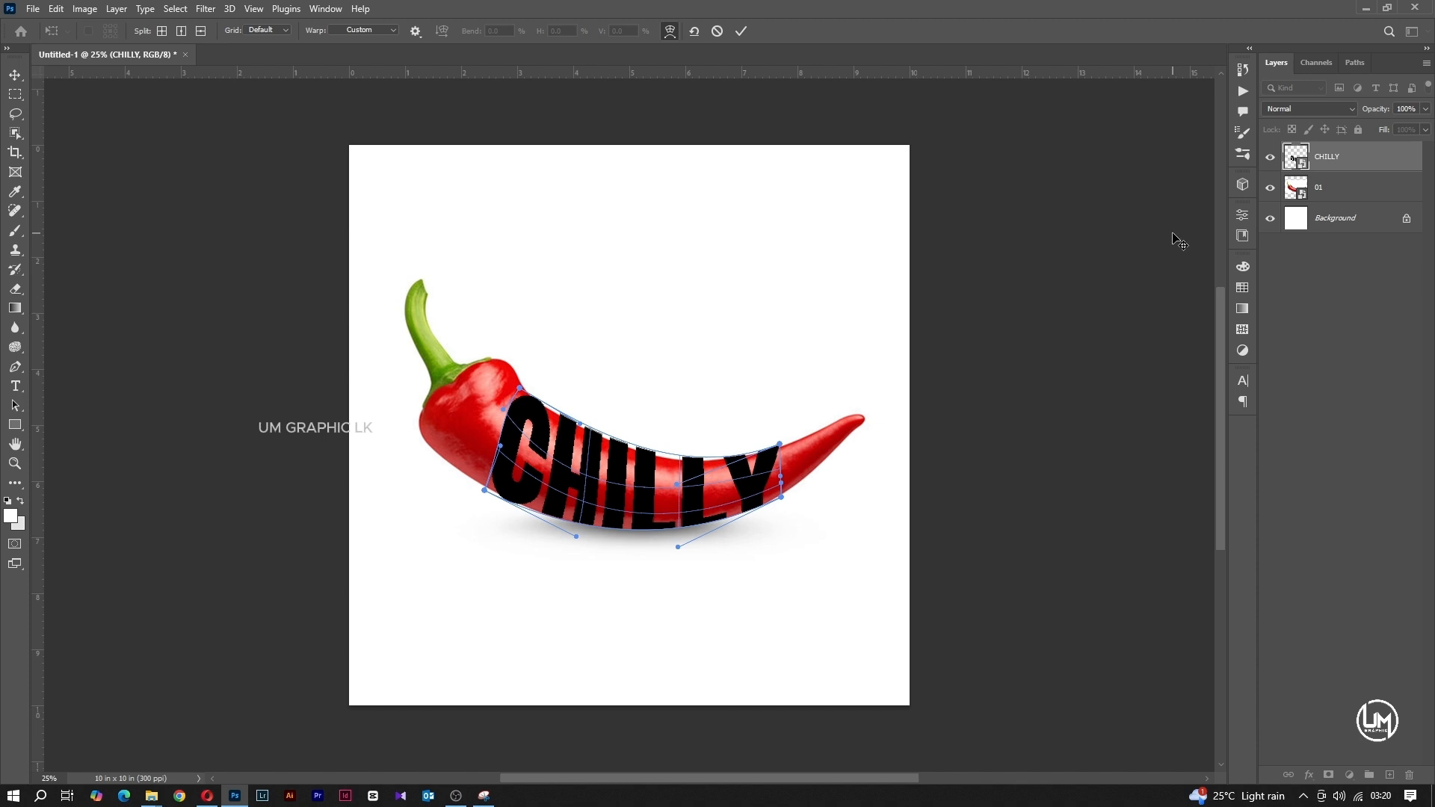
pyautogui.press('Return')
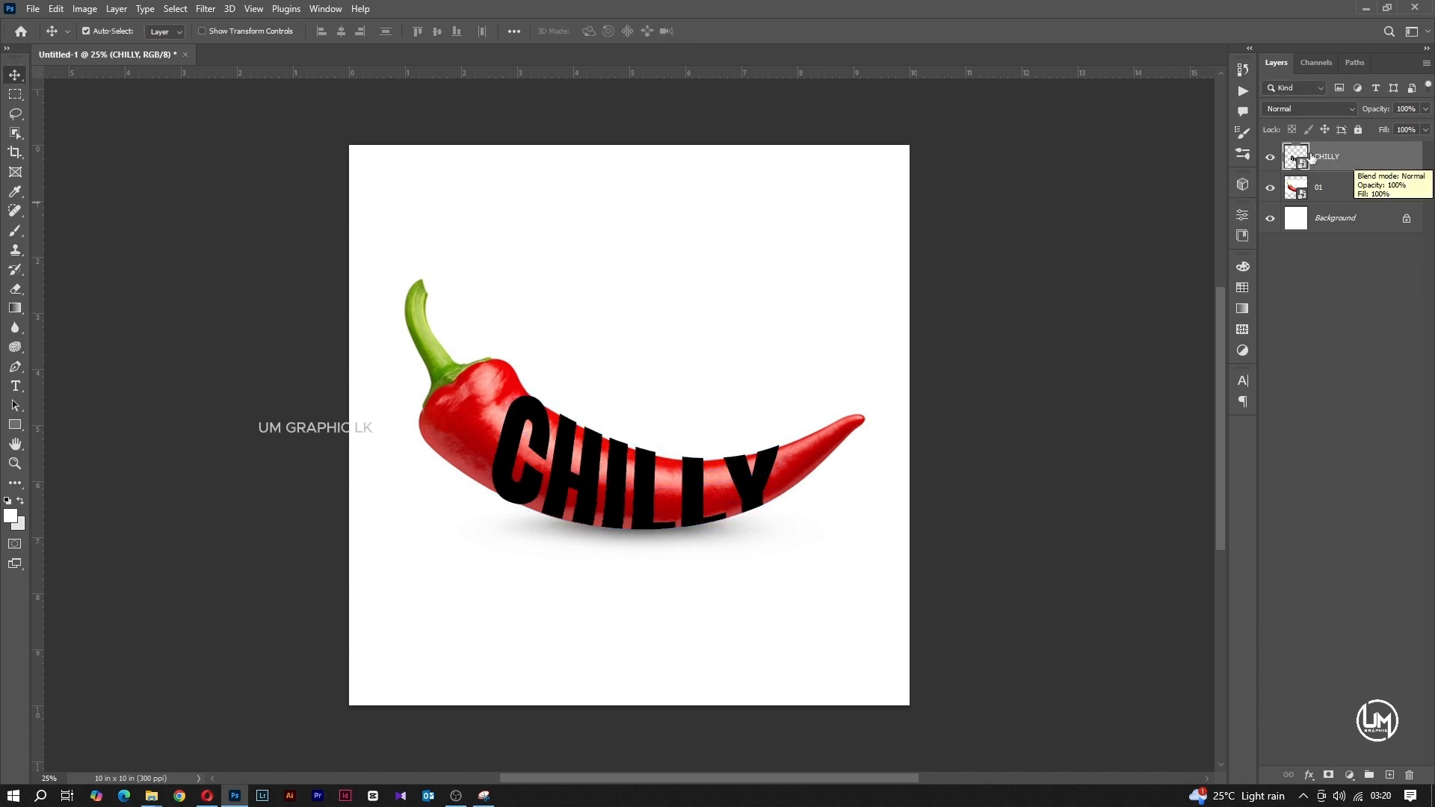
# Hide the CHILLY layer and mask the 01 chili layer with a selection made from the text's outline
pyautogui.keyDown('ctrl'); pyautogui.click(1295, 157); pyautogui.keyUp('ctrl')
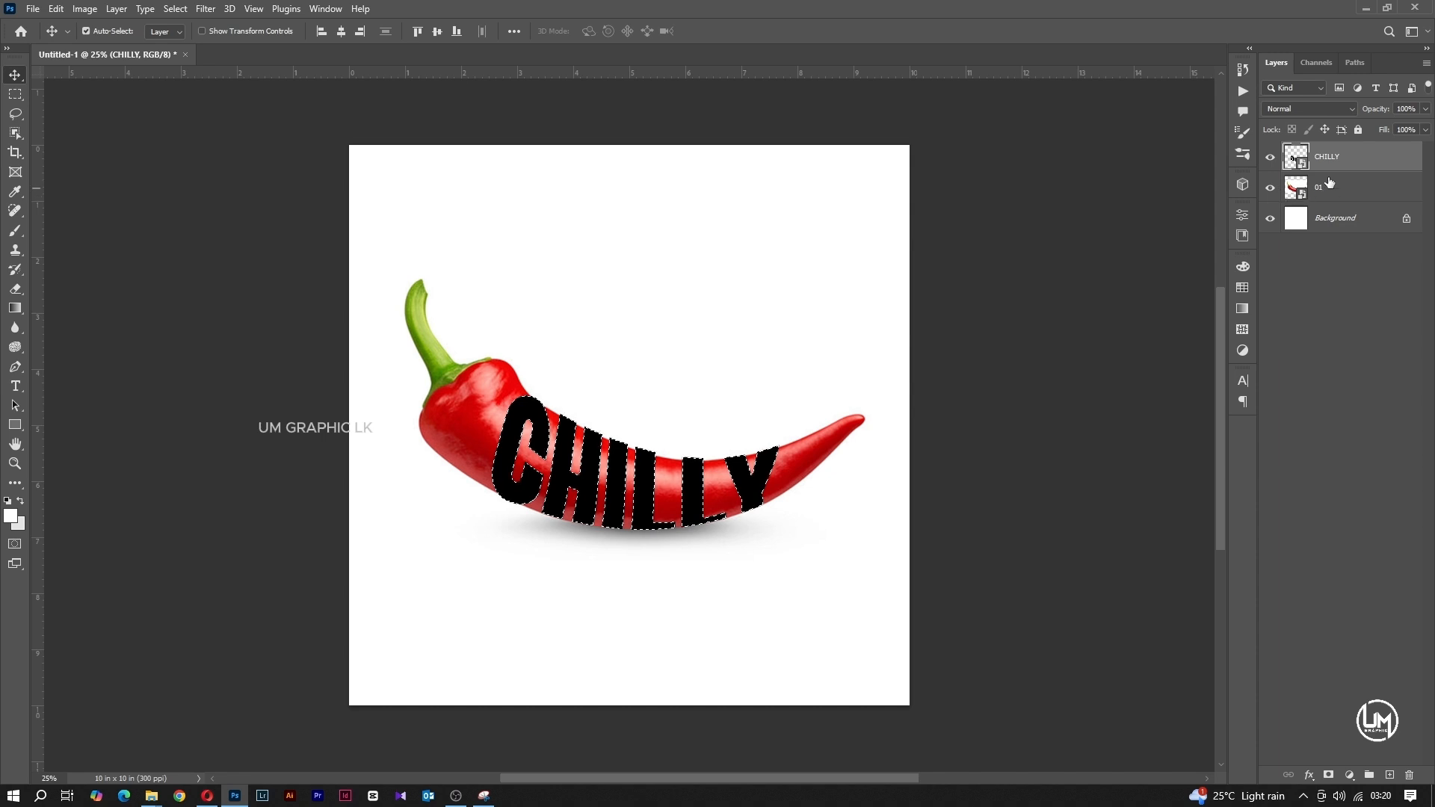
pyautogui.click(1272, 158)
pyautogui.click(1348, 195)
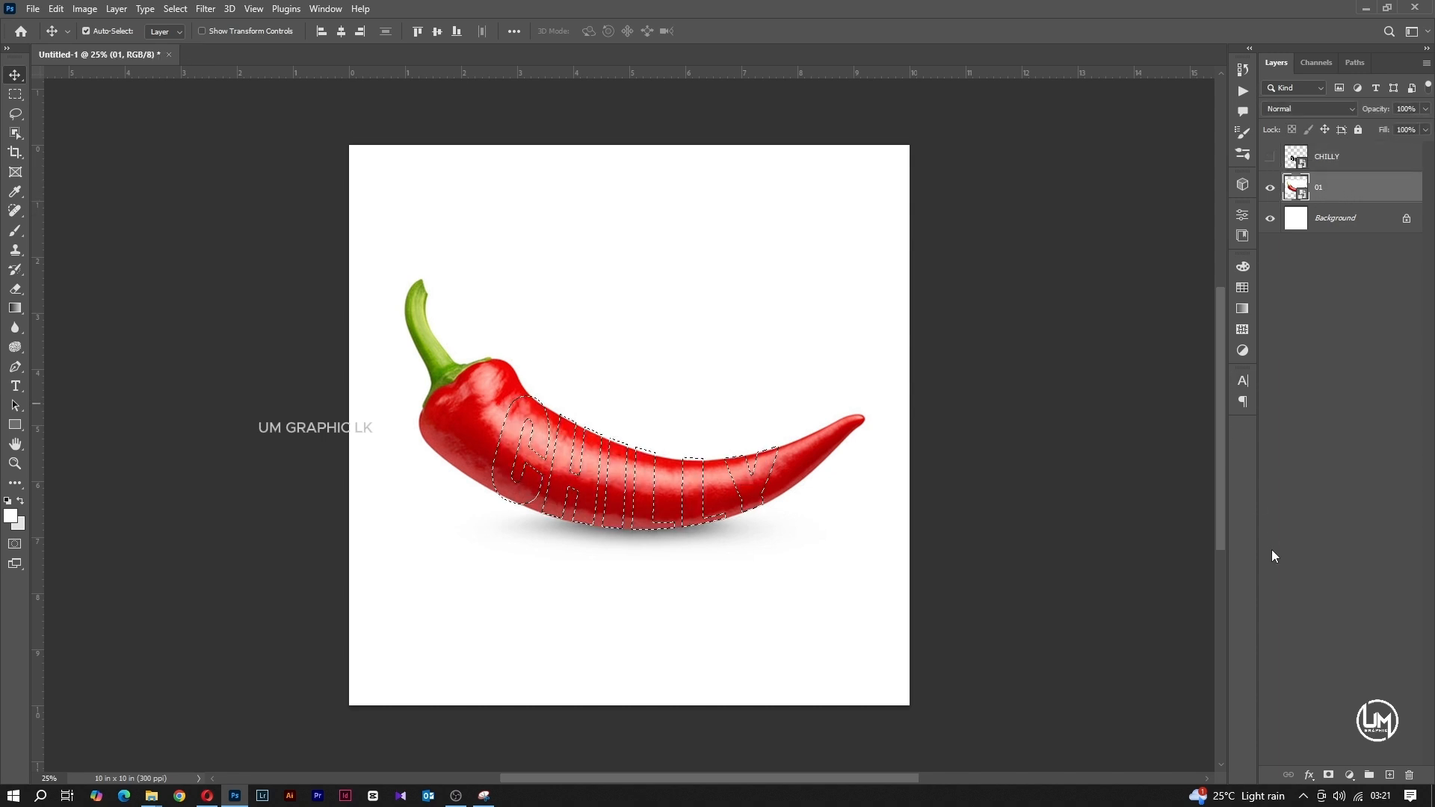
pyautogui.click(1327, 777)
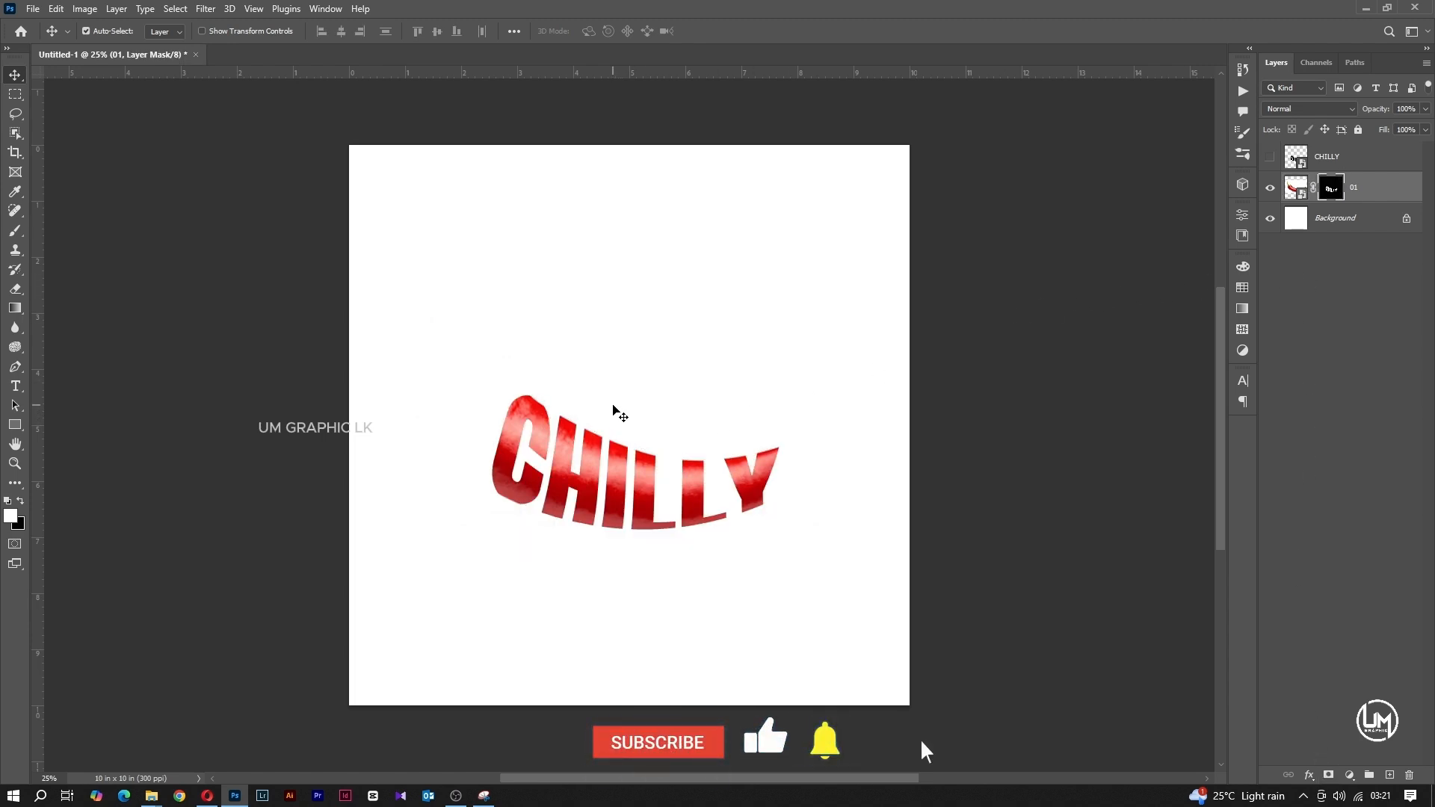
# Paint white on the chili's layer mask with a 175 px brush to reveal the stem end and the pointed tip
pyautogui.press('b')
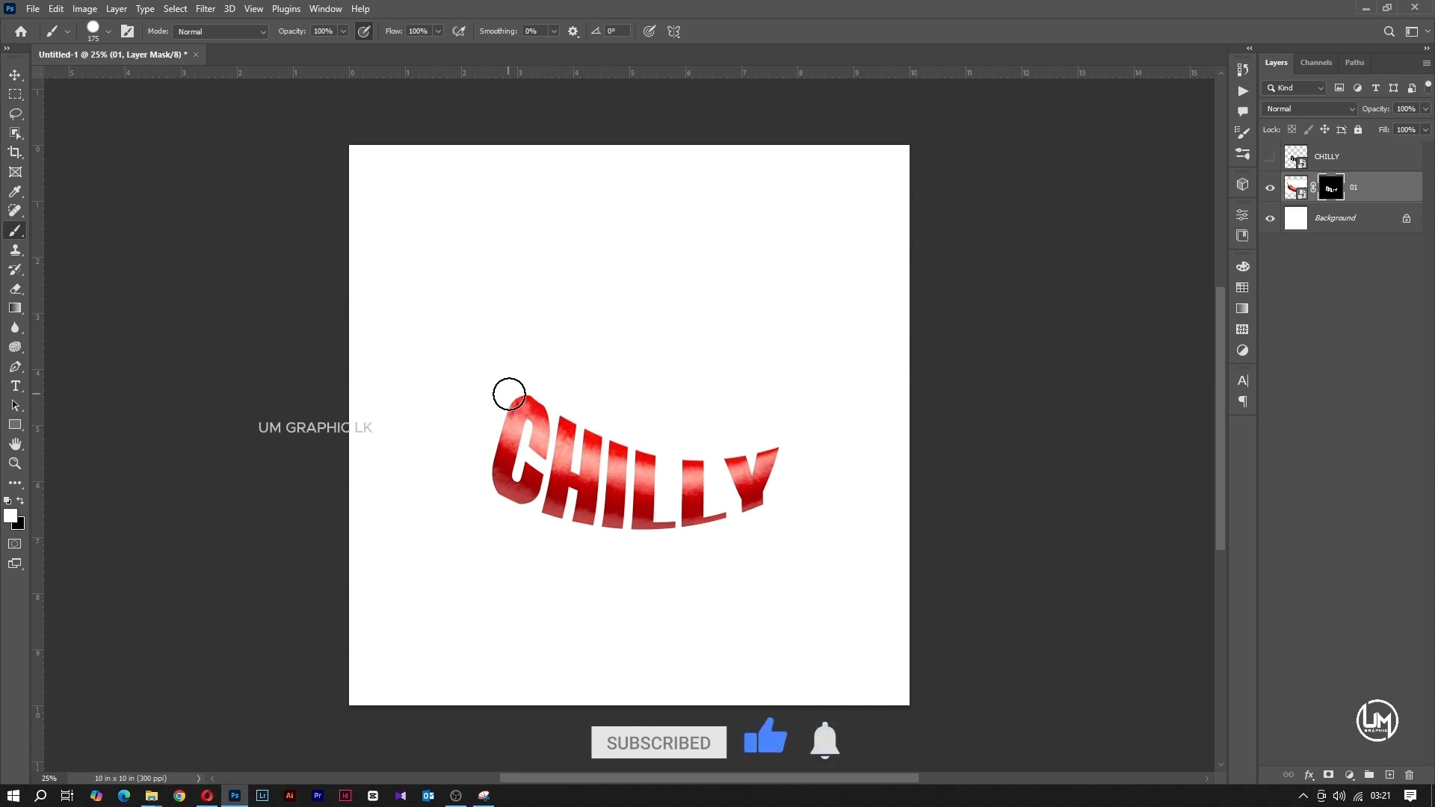
pyautogui.moveTo(519, 388)
pyautogui.mouseDown()
pyautogui.moveTo(498, 354)
pyautogui.moveTo(507, 395)
pyautogui.moveTo(482, 455)
pyautogui.moveTo(476, 421)
pyautogui.moveTo(493, 515)
pyautogui.moveTo(436, 374)
pyautogui.moveTo(465, 422)
pyautogui.moveTo(473, 407)
pyautogui.moveTo(448, 455)
pyautogui.moveTo(420, 377)
pyautogui.moveTo(425, 402)
pyautogui.moveTo(482, 380)
pyautogui.moveTo(451, 354)
pyautogui.moveTo(416, 351)
pyautogui.moveTo(412, 372)
pyautogui.moveTo(434, 313)
pyautogui.moveTo(422, 300)
pyautogui.moveTo(444, 351)
pyautogui.moveTo(503, 366)
pyautogui.moveTo(427, 401)
pyautogui.moveTo(446, 359)
pyautogui.moveTo(429, 393)
pyautogui.moveTo(417, 372)
pyautogui.moveTo(433, 288)
pyautogui.moveTo(464, 388)
pyautogui.mouseUp()
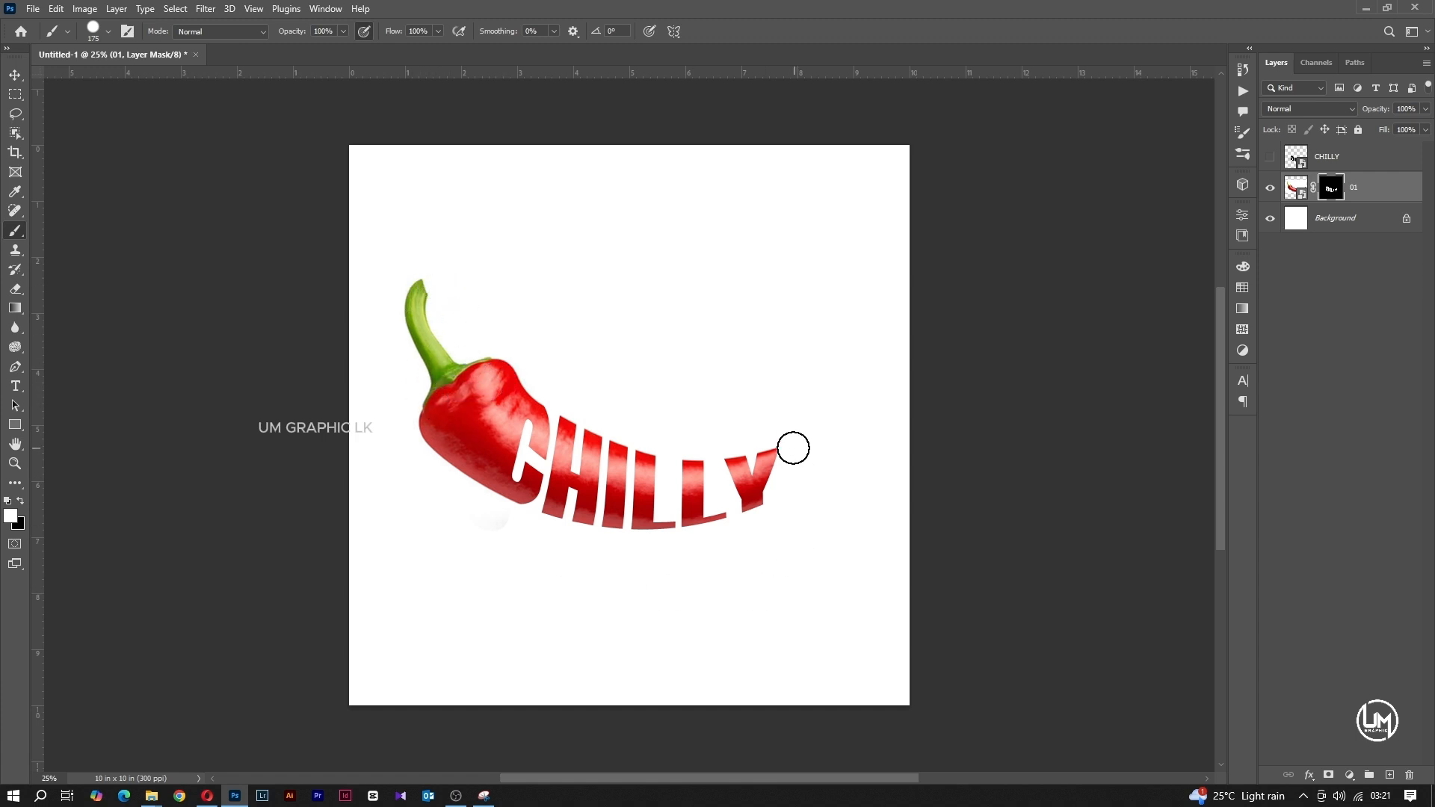
pyautogui.moveTo(793, 449)
pyautogui.mouseDown()
pyautogui.moveTo(777, 509)
pyautogui.moveTo(828, 433)
pyautogui.moveTo(813, 434)
pyautogui.moveTo(851, 421)
pyautogui.moveTo(871, 441)
pyautogui.moveTo(865, 491)
pyautogui.mouseUp()
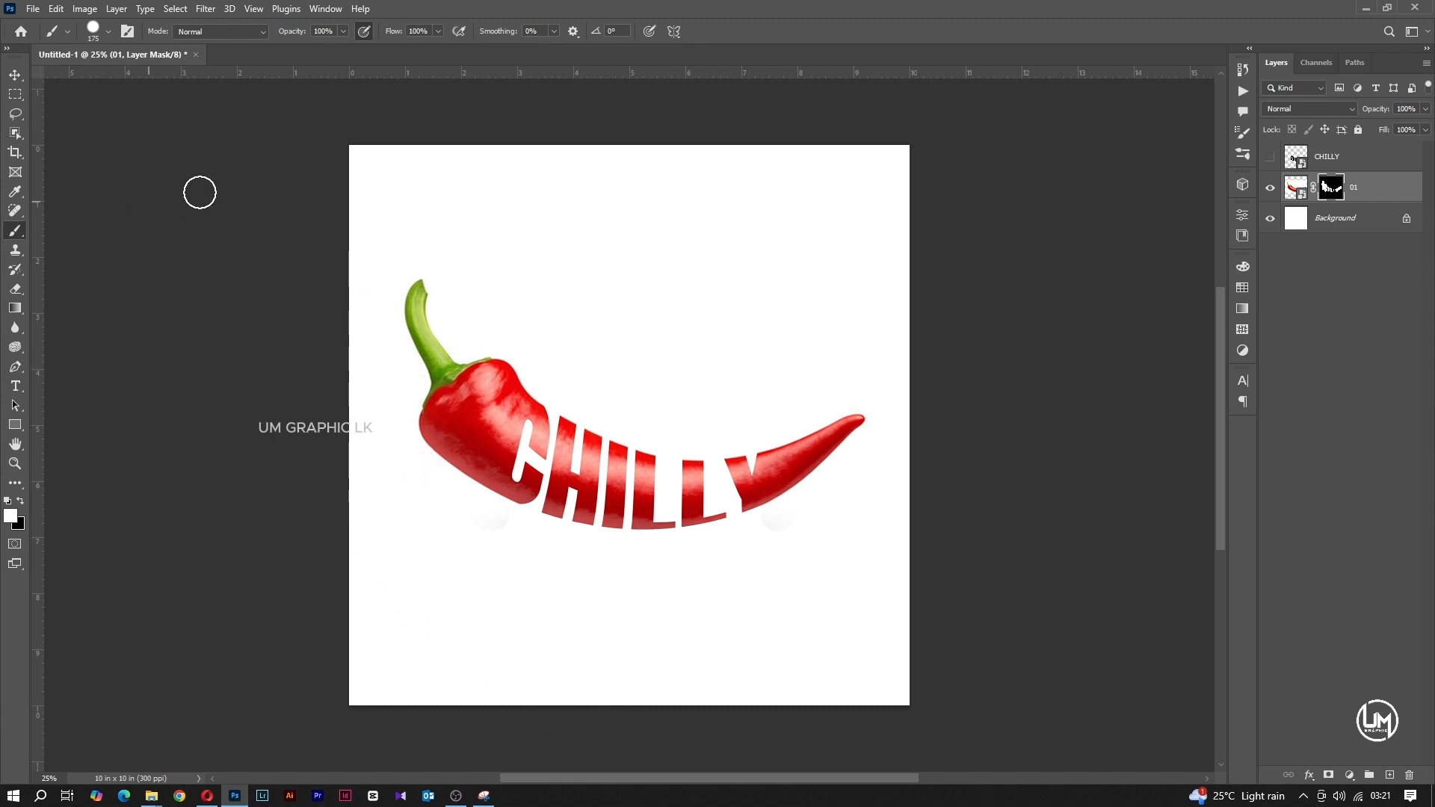
pyautogui.press('v')
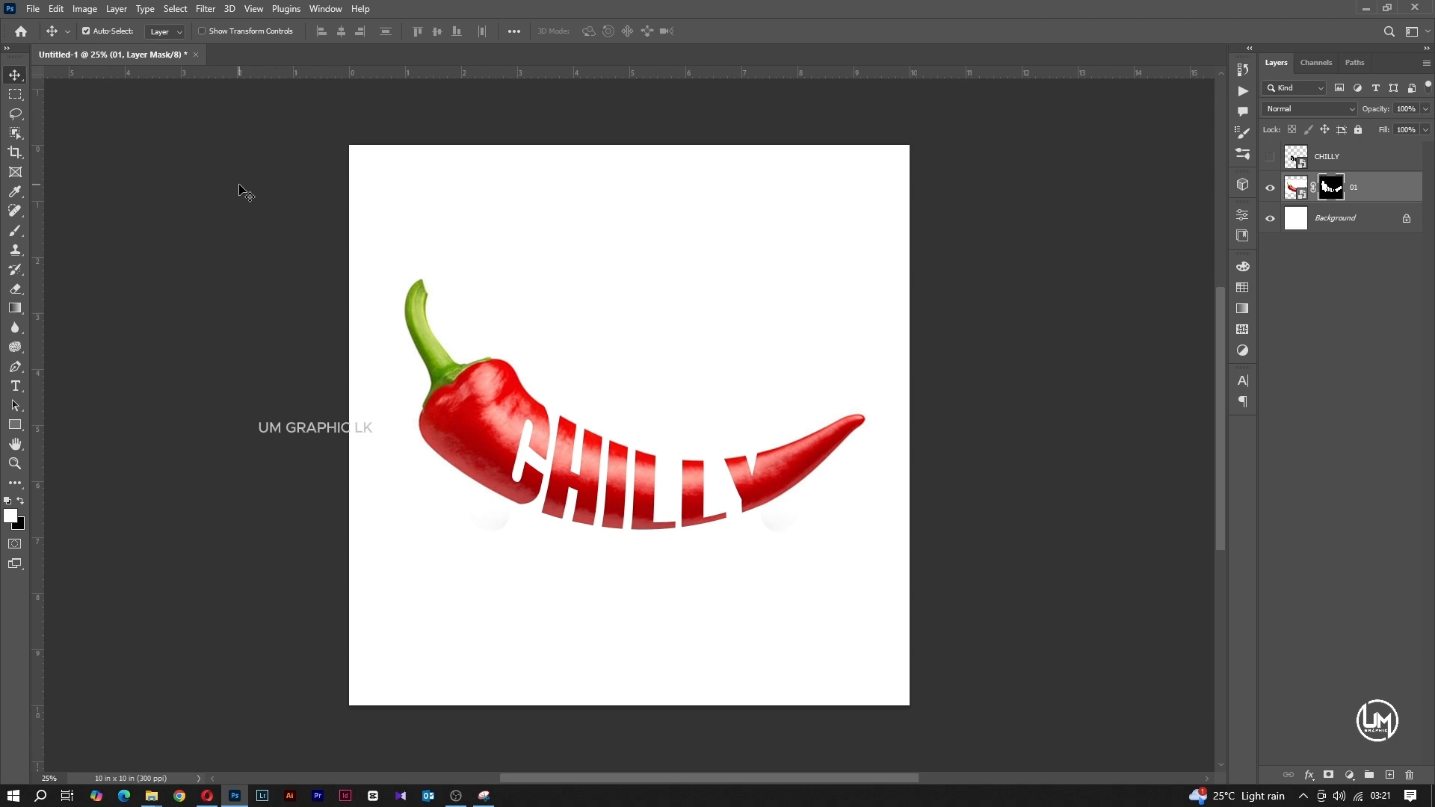